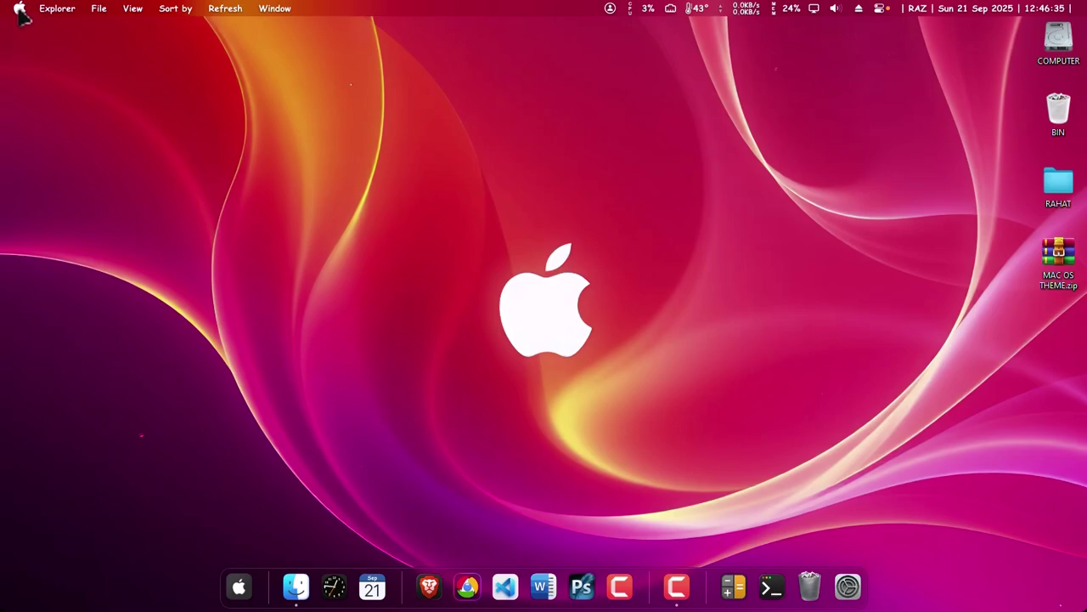
Step: Open the computer's system information window and move it aside on the desktop
left_click(21, 25)
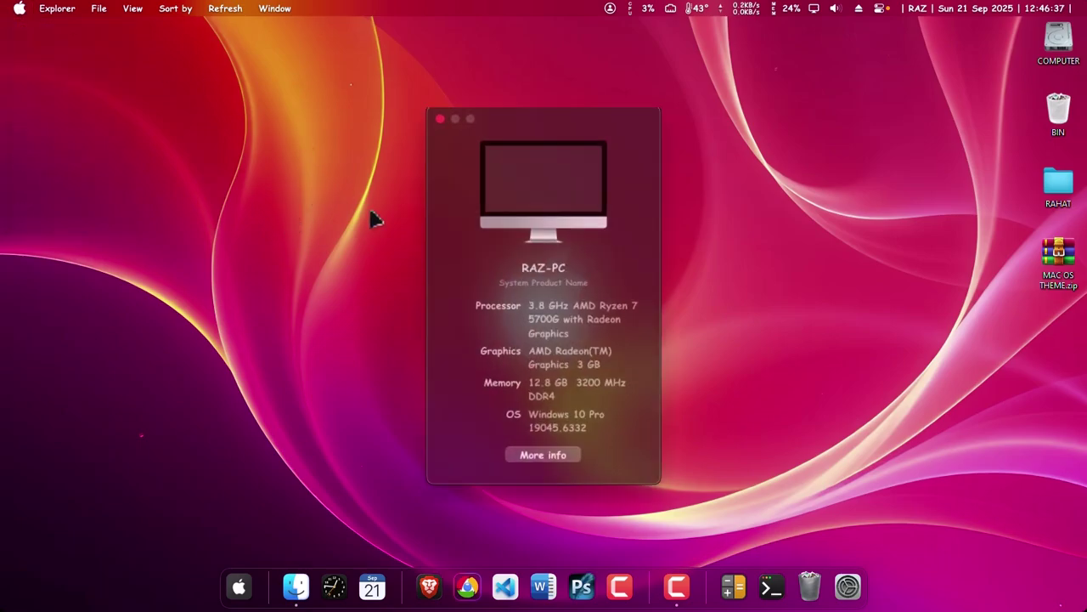
left_click_drag(558, 122, 227, 137)
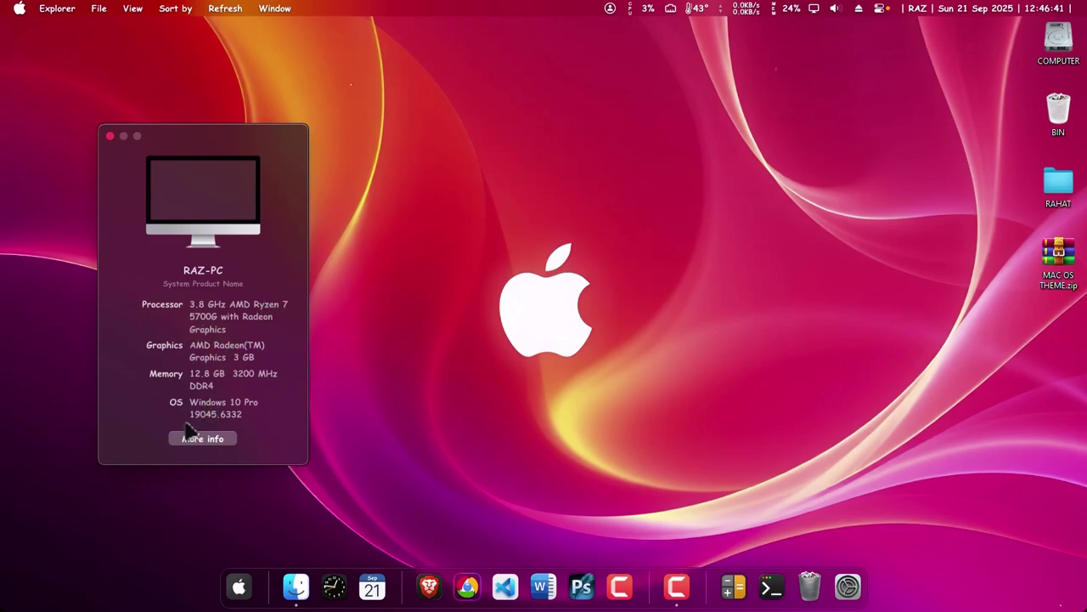
left_click_drag(193, 413, 229, 414)
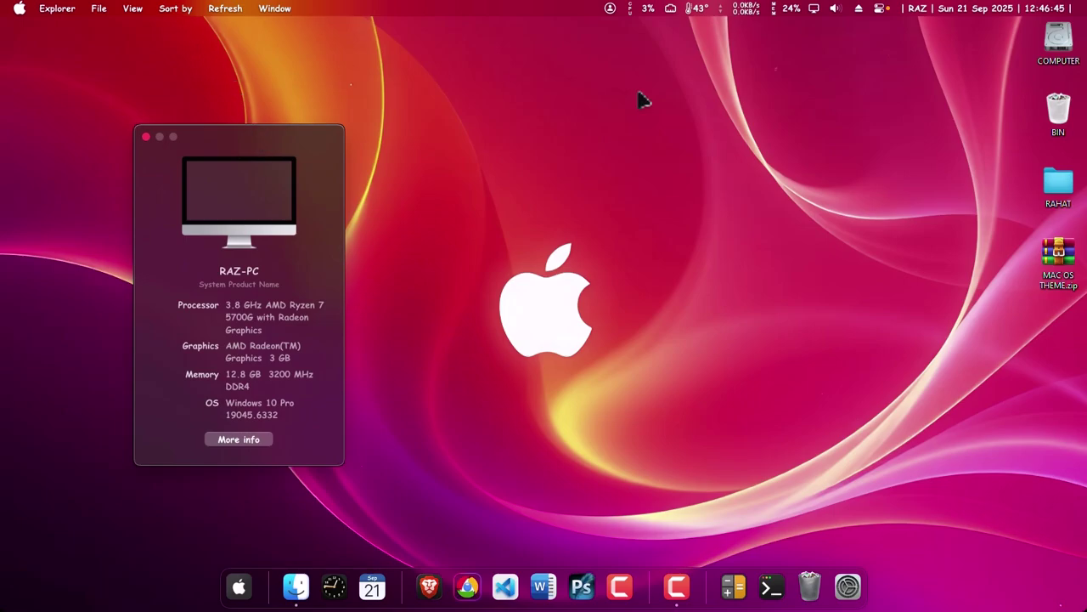
Step: Look through the calendar, control center, system tray and account pop-ups of the macOS-style bar
left_click(1057, 8)
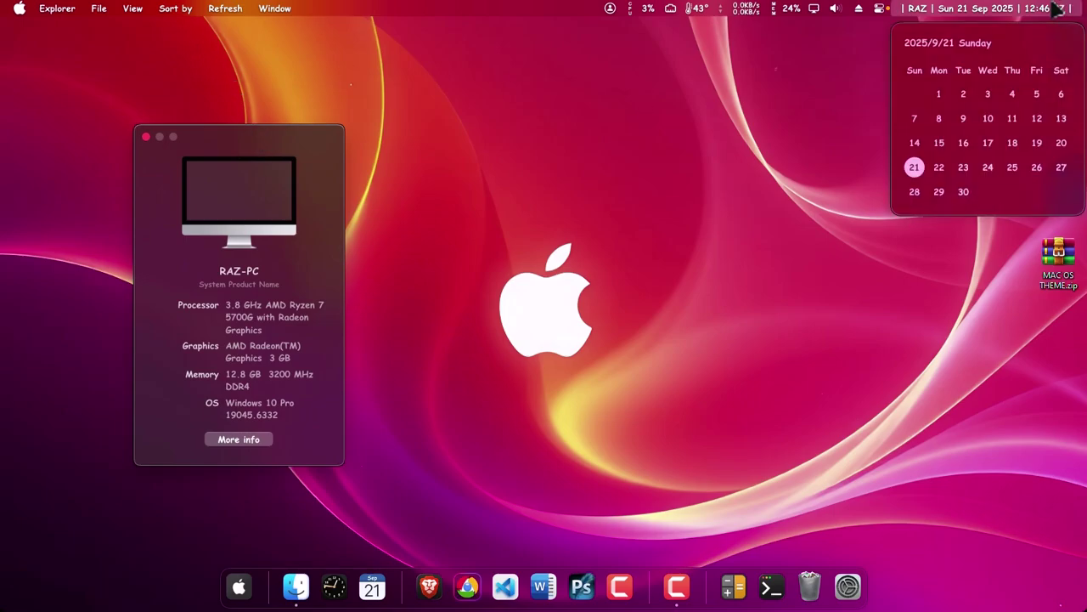
left_click(881, 8)
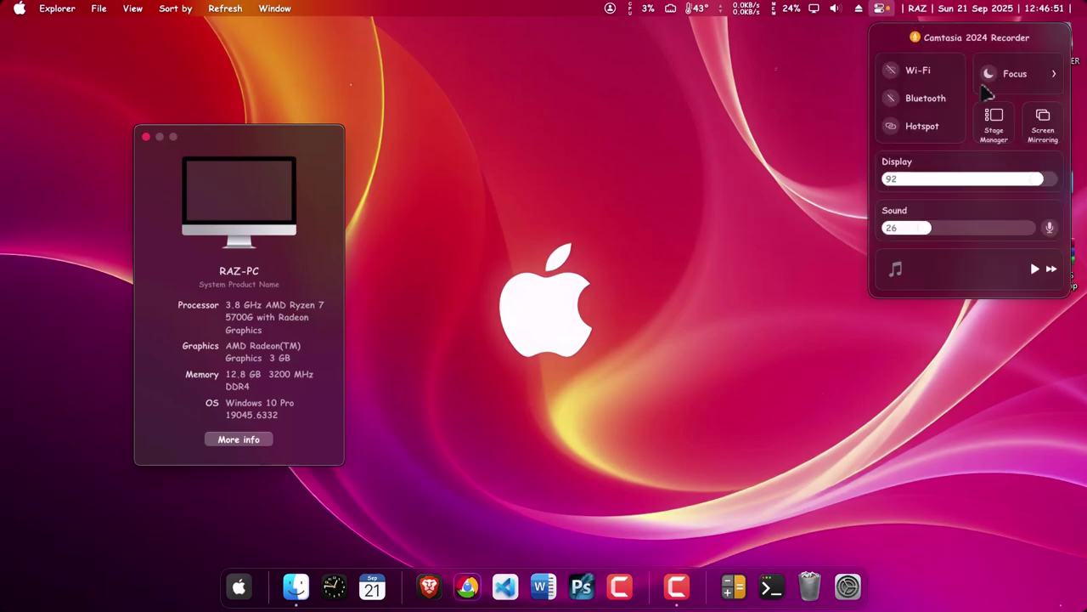
left_click(863, 10)
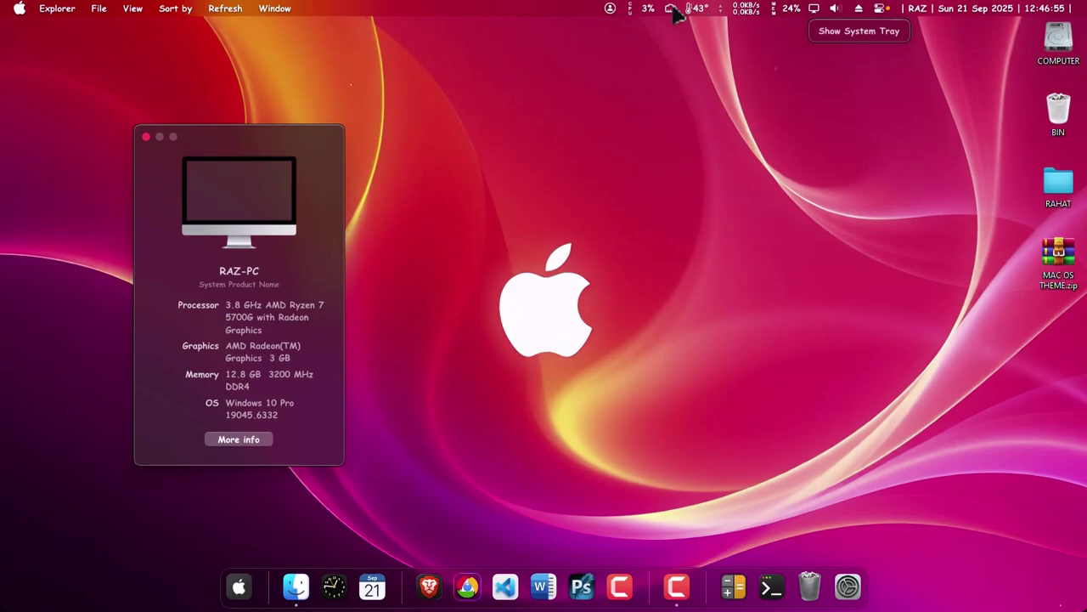
left_click(610, 10)
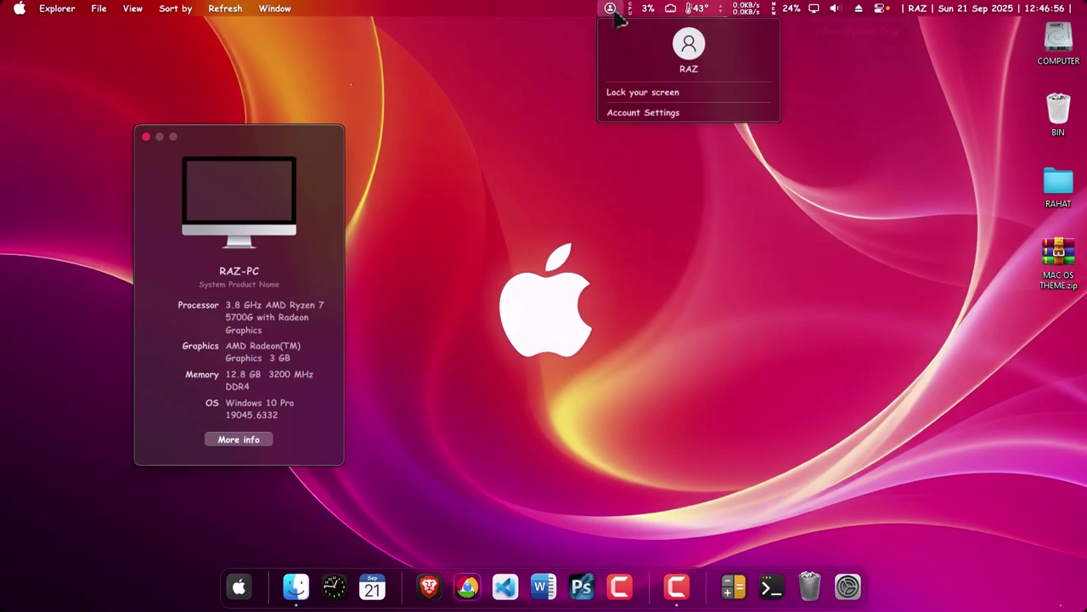
left_click(661, 377)
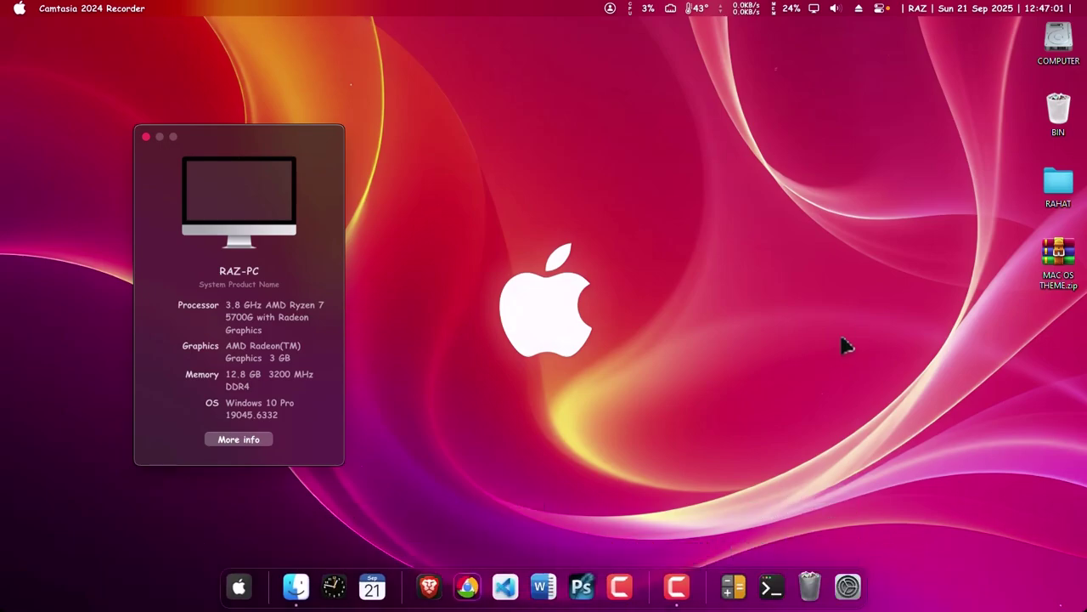
Step: Show the calendar again, then move the system information window to the middle of the desktop and close it
left_click(1050, 10)
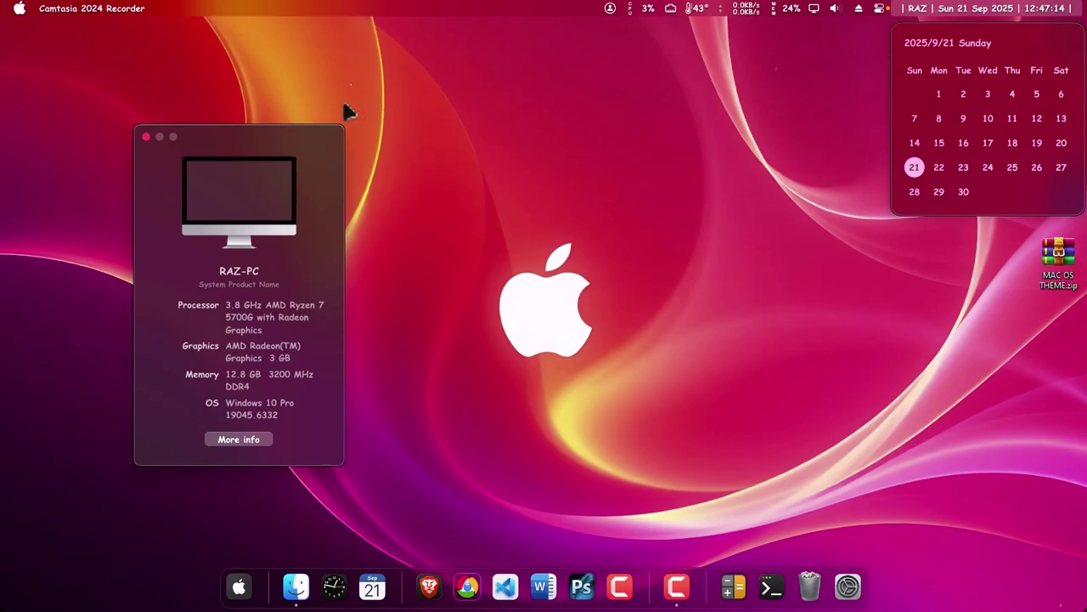
left_click(1076, 213)
left_click_drag(241, 136, 1078, 229)
left_click_drag(726, 221, 550, 115)
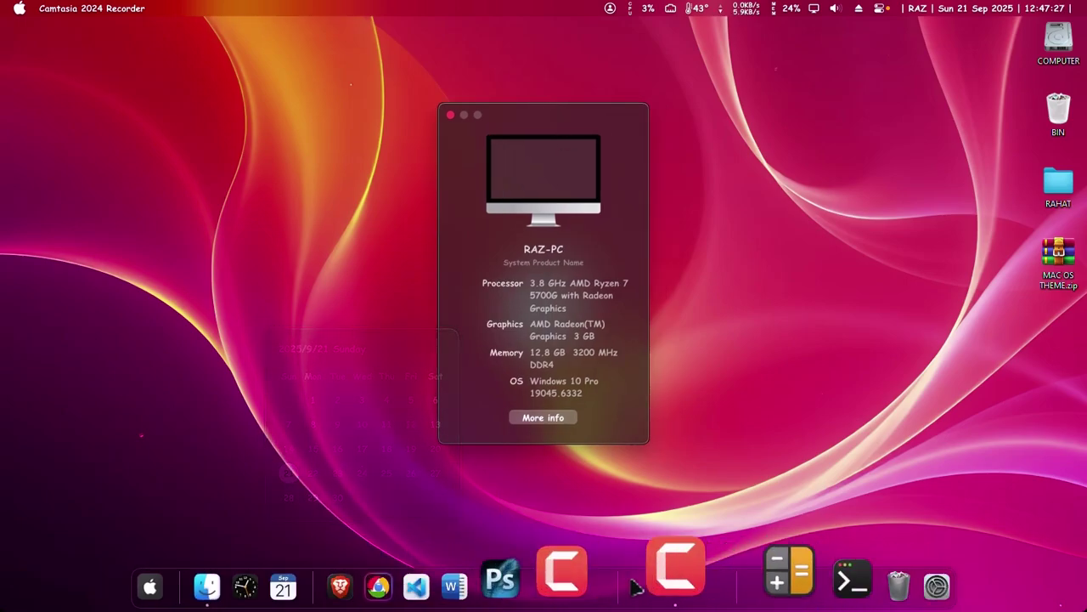
left_click(451, 116)
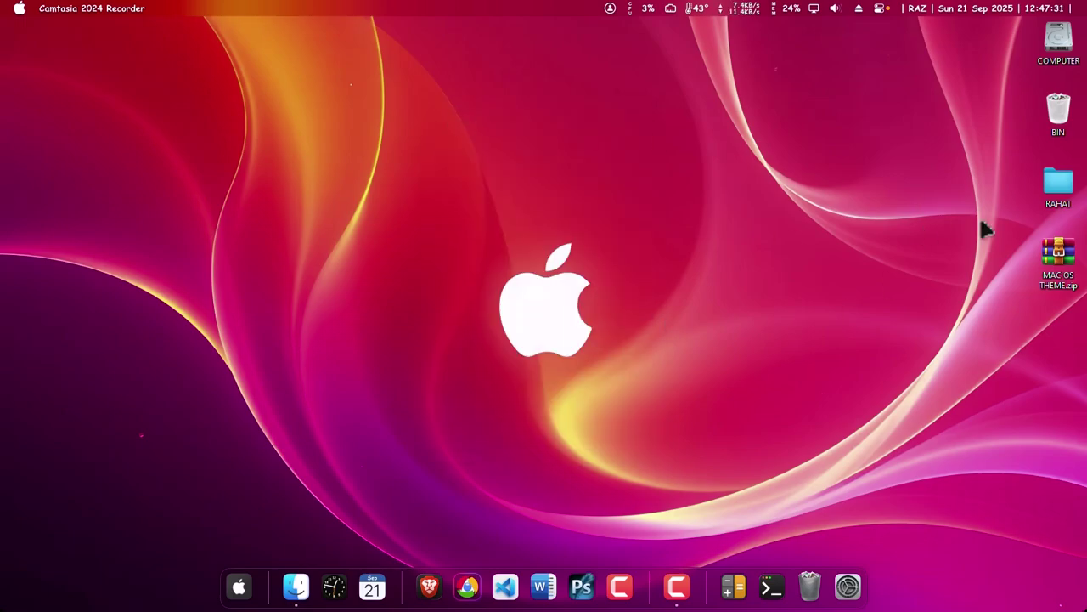
Step: Extract MAC OS THEME.zip directly onto the desktop and open the extracted theme folder
left_click(1063, 265)
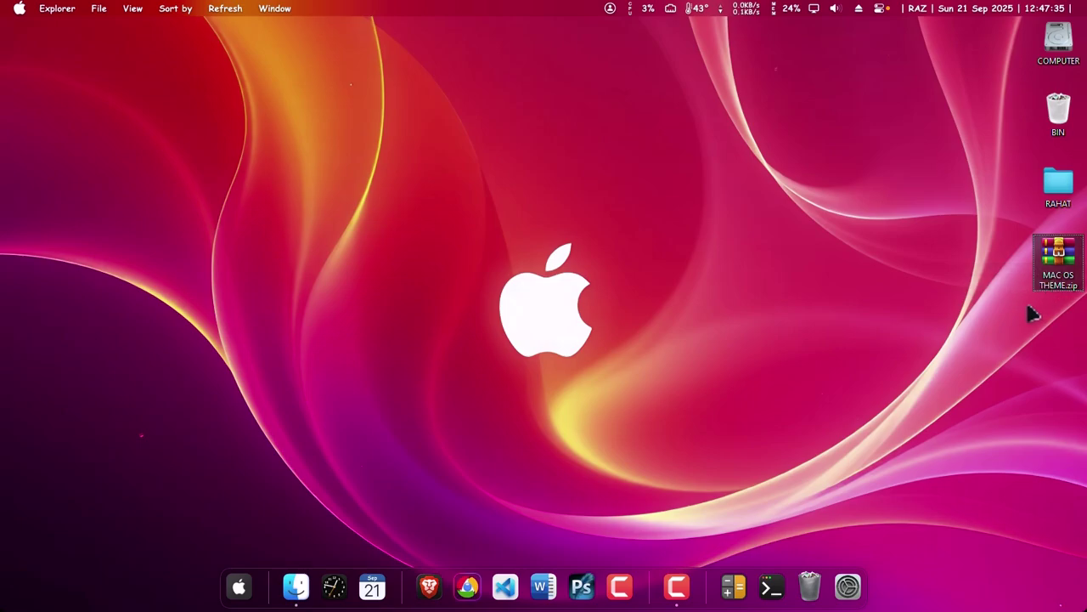
right_click(1060, 257)
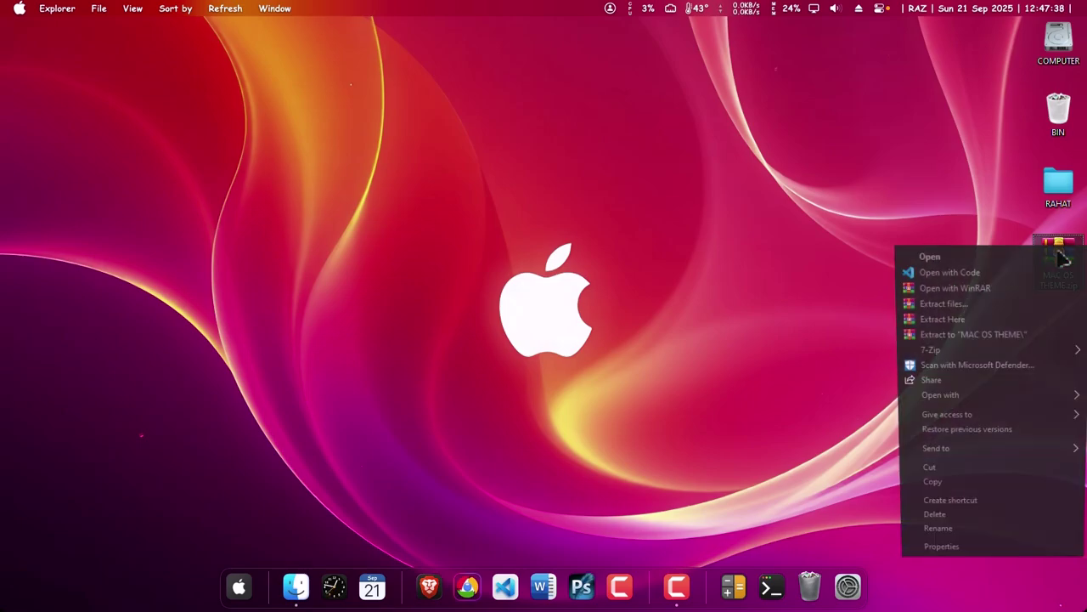
left_click(941, 326)
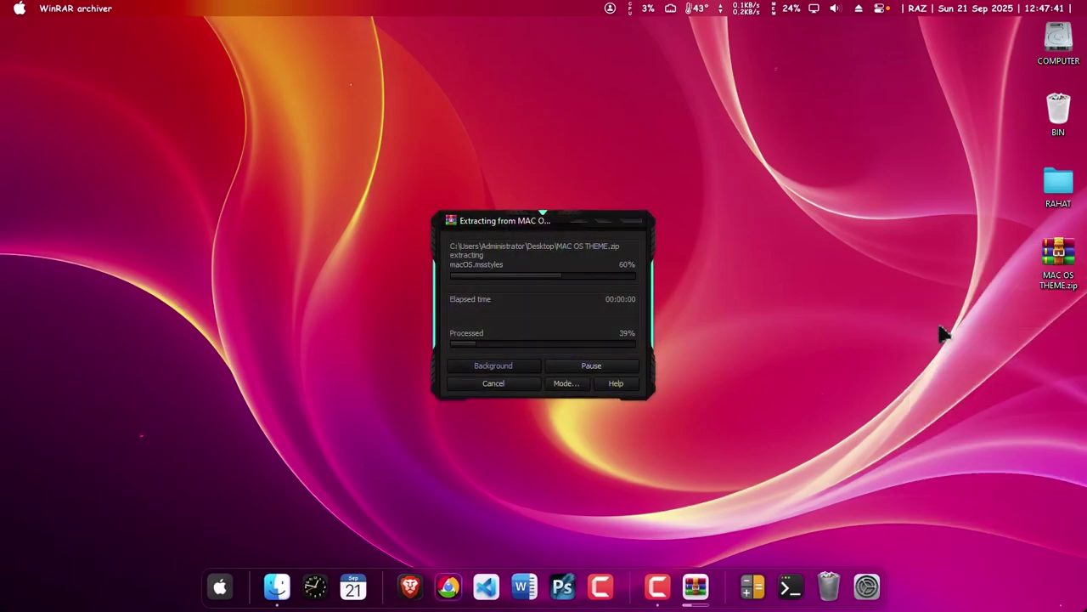
left_click(29, 42)
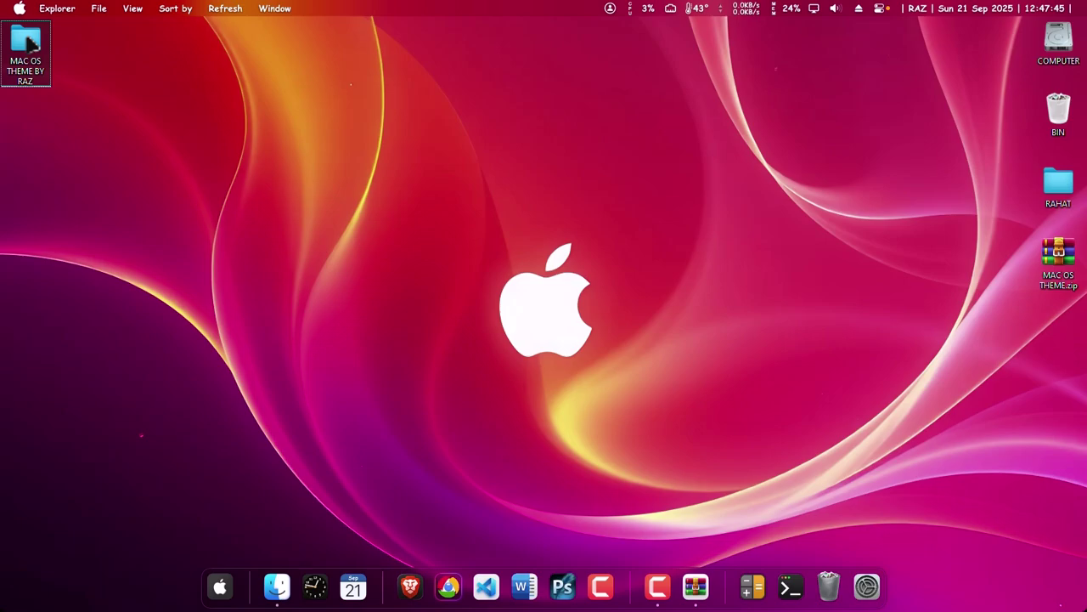
double_click(29, 43)
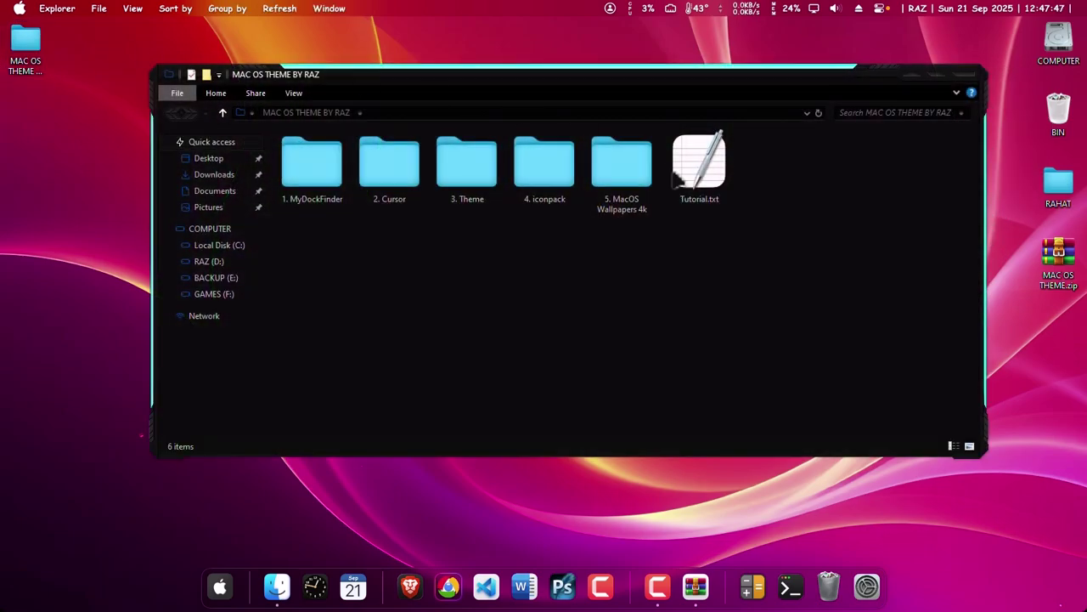
Step: Copy the 1. MyDockFinder folder from the extracted theme folder
left_click_drag(311, 248, 655, 150)
left_click(626, 316)
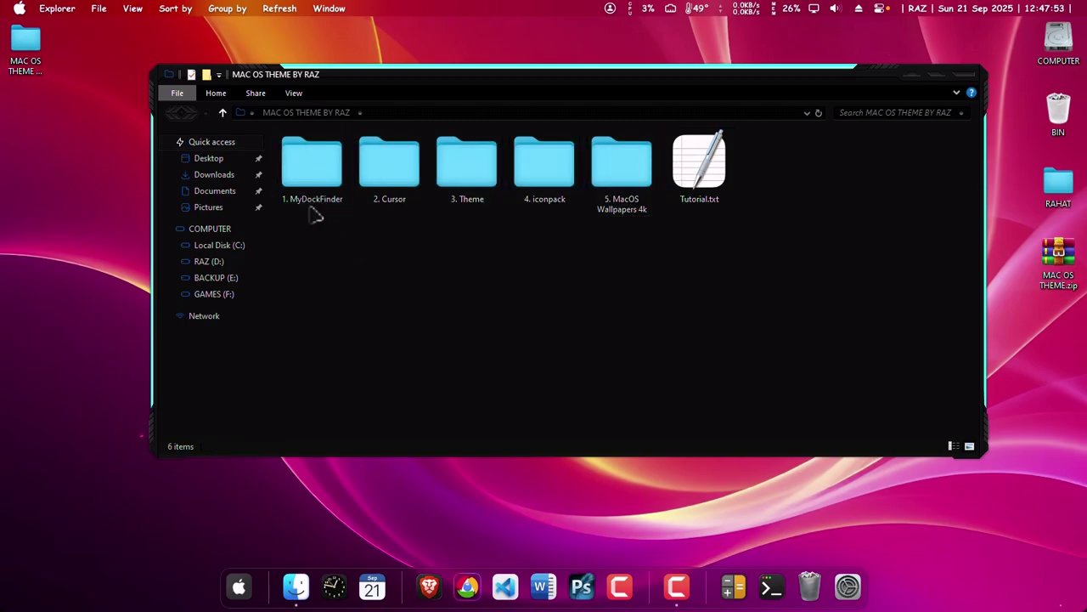
left_click(311, 177)
right_click(308, 173)
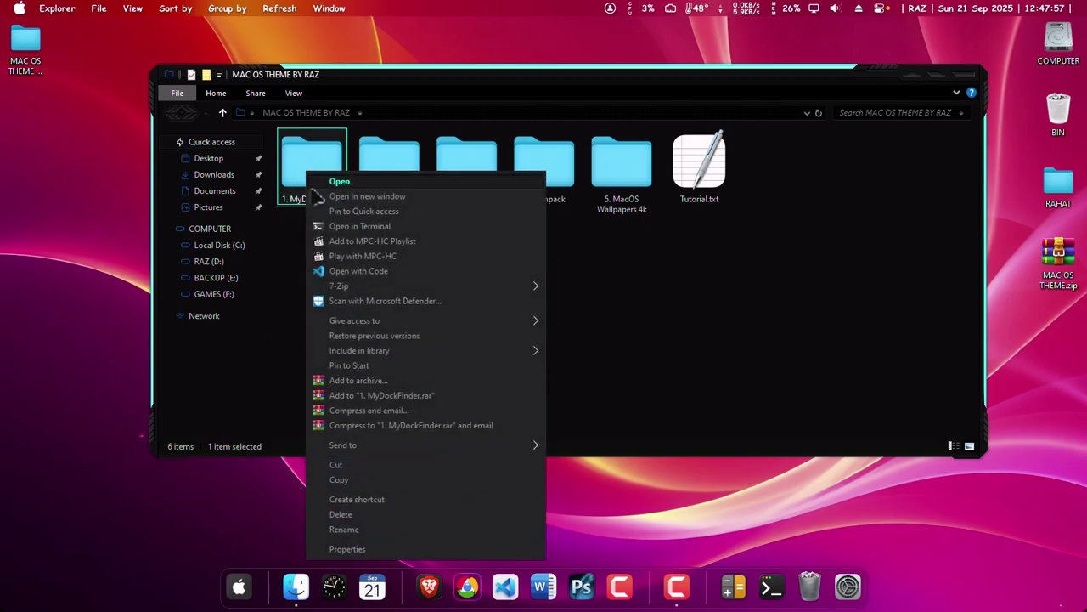
left_click(331, 482)
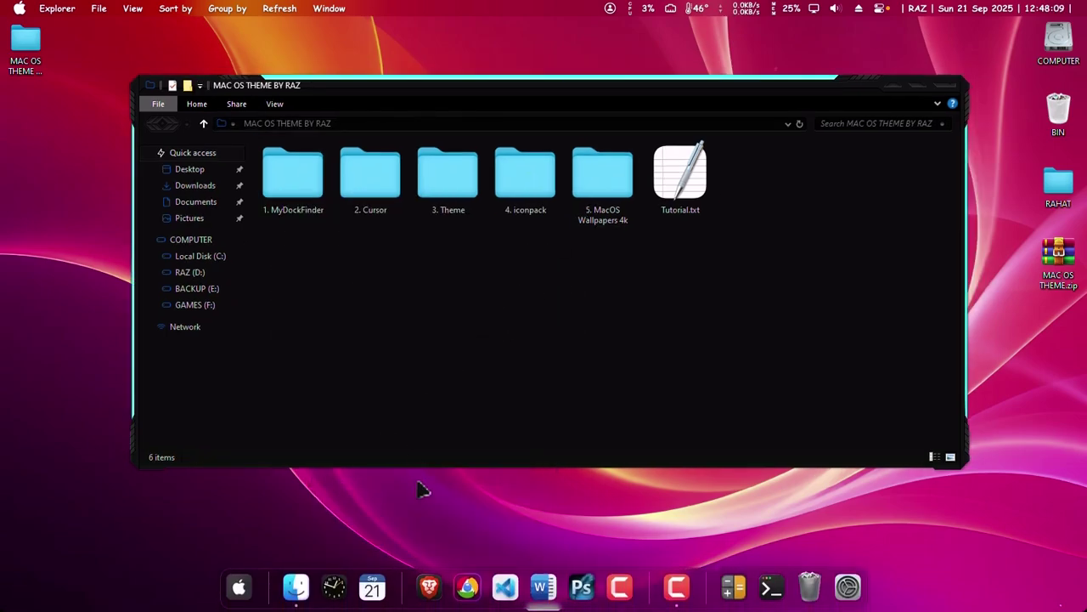
Step: Open Local Disk (C:) in a second Explorer window beside the theme folder and paste the copied 1. MyDockFinder folder there
mouse_move(293, 576)
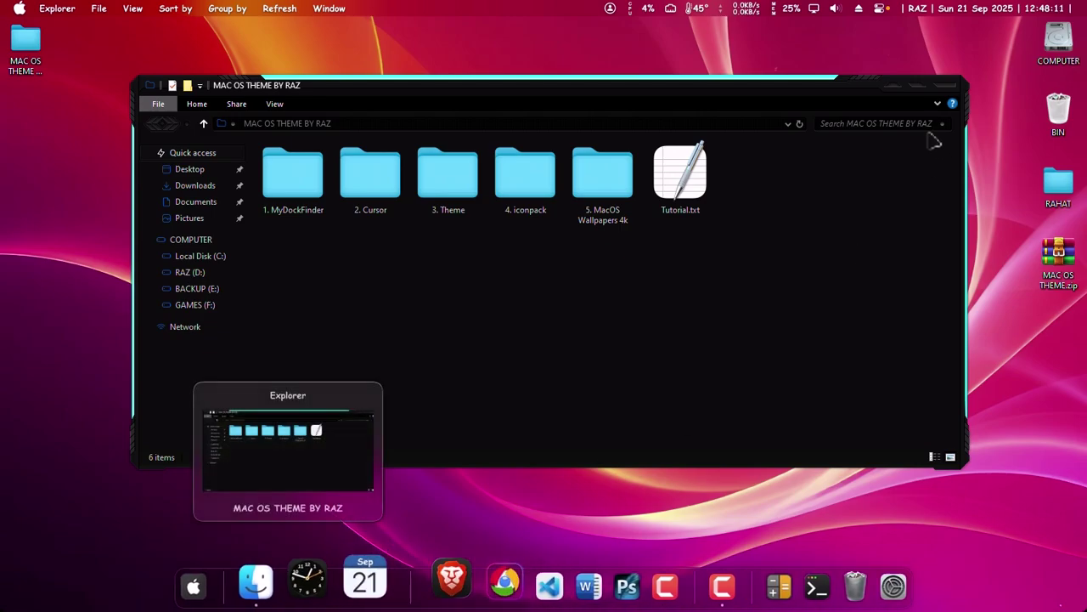
double_click(1058, 43)
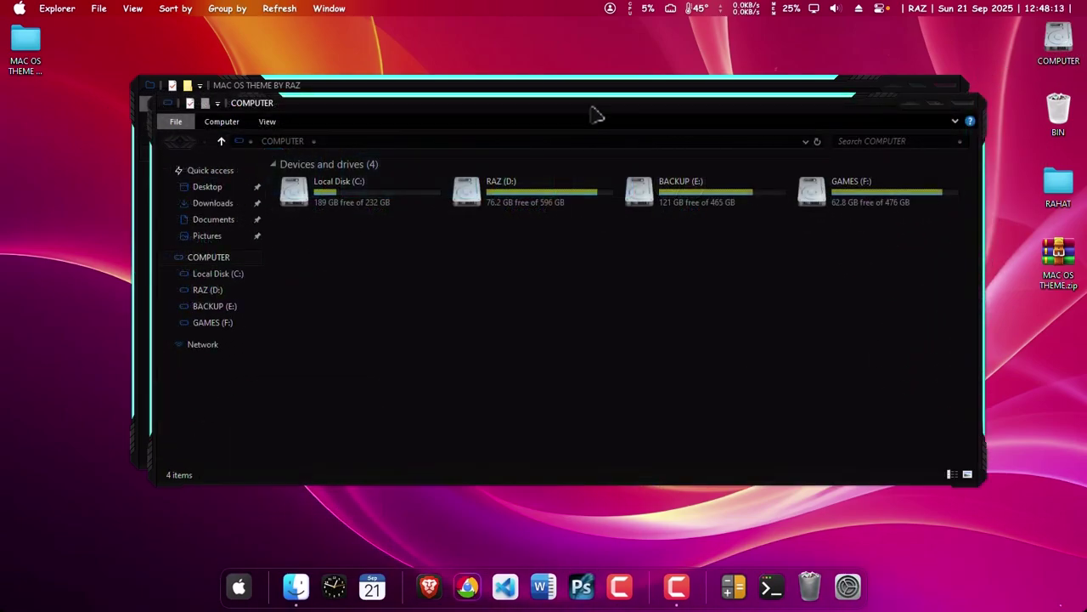
key("super+Right")
left_click(456, 162)
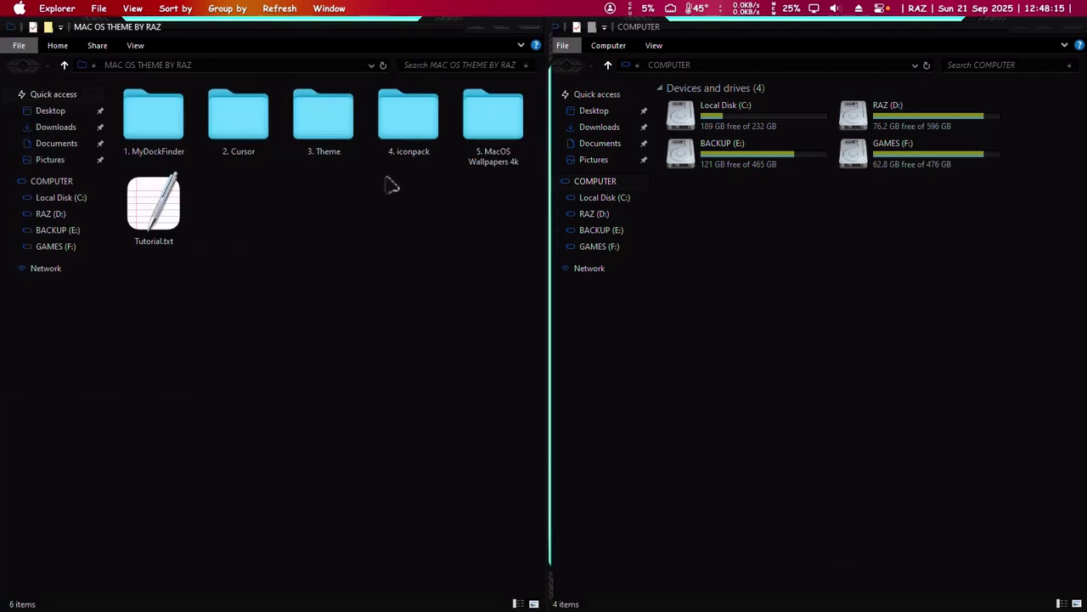
double_click(811, 119)
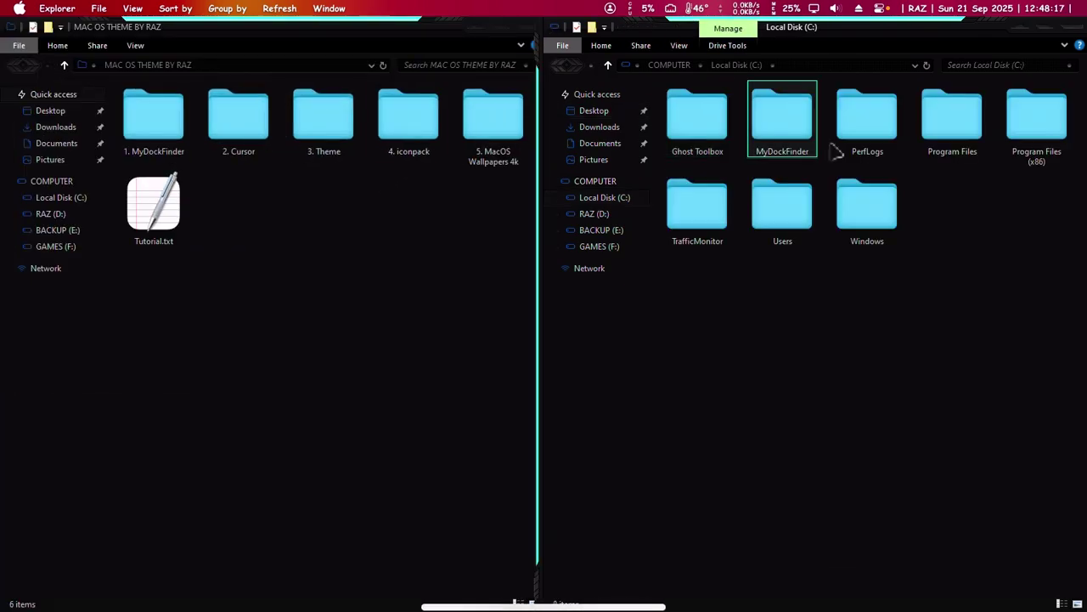
right_click(738, 316)
left_click(727, 354)
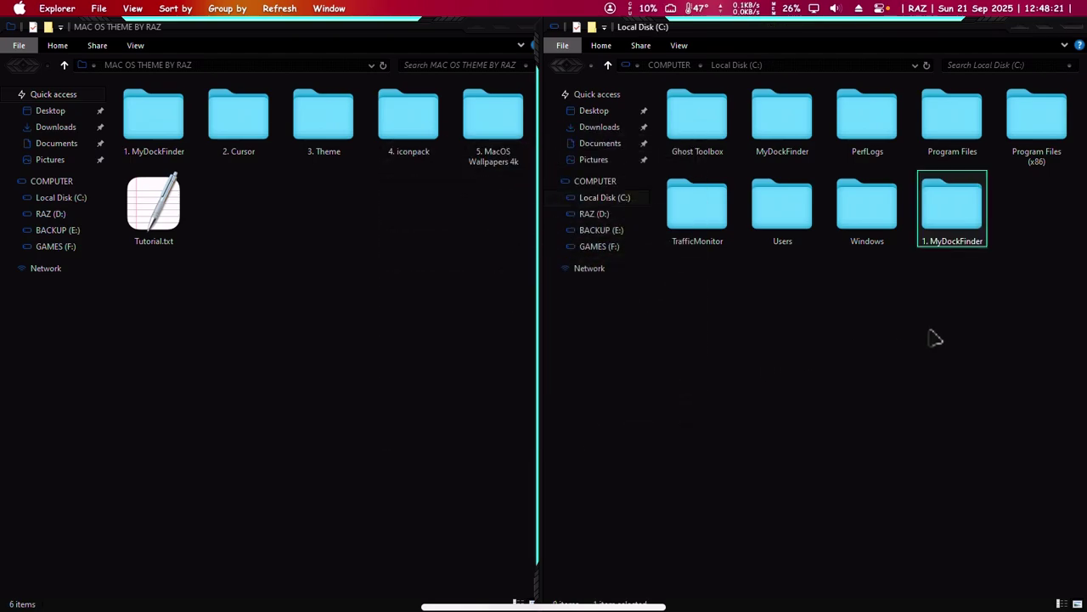
Step: Open the pasted 1. MyDockFinder folder, show the run-as-administrator option for Dock_64.exe without launching it, and close the folder window
double_click(955, 218)
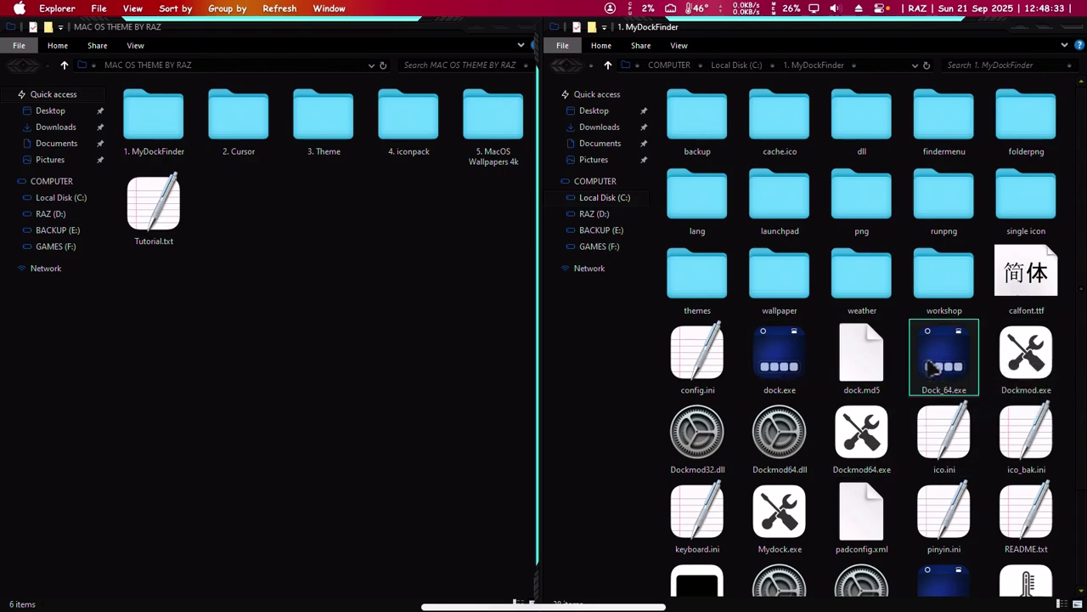
right_click(936, 363)
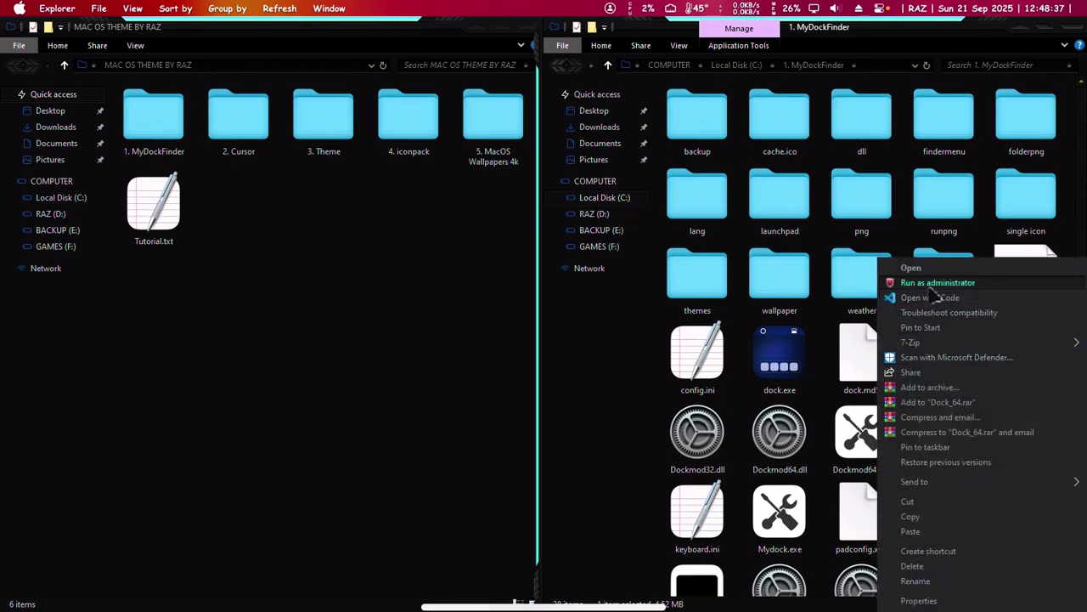
left_click(1063, 34)
left_click(1068, 27)
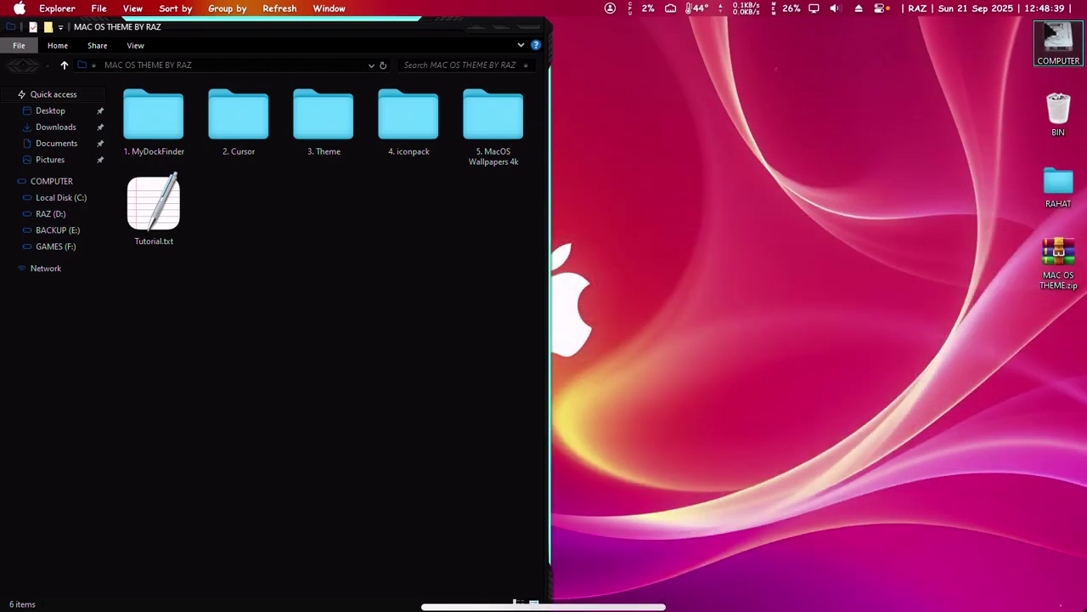
Step: Restore the theme folder window from its snapped position, open the MyDockFinder preferences, and minimize the folder window
left_click_drag(407, 34, 687, 106)
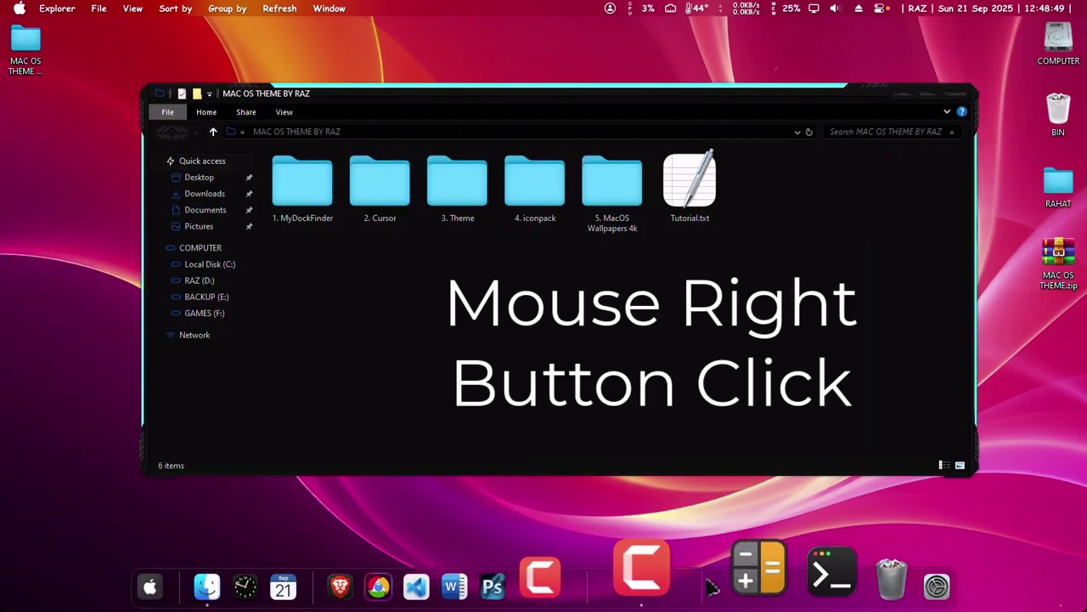
right_click(711, 586)
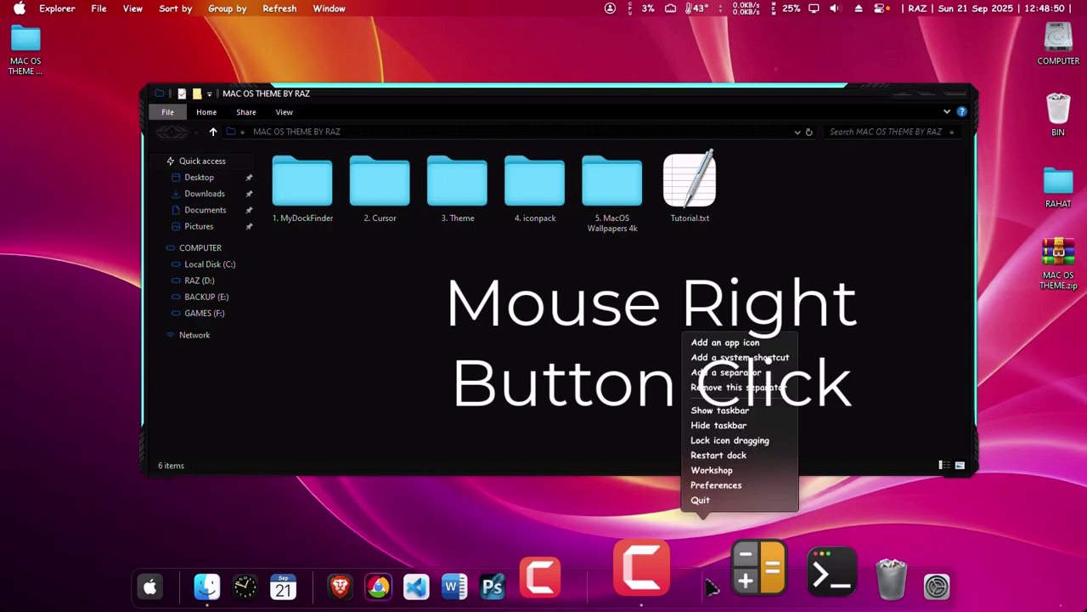
left_click(747, 490)
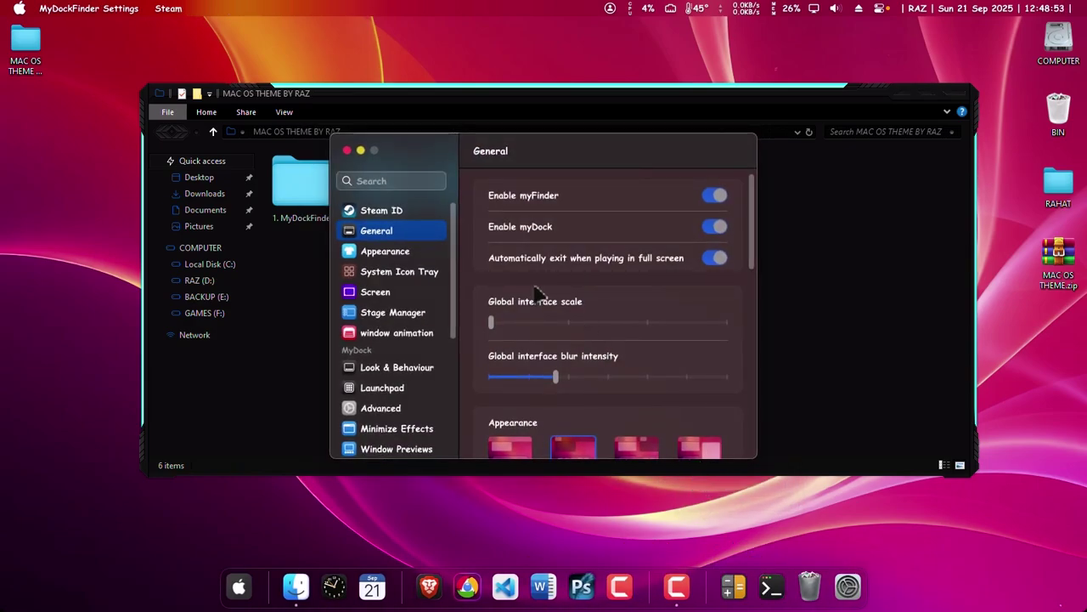
left_click(909, 104)
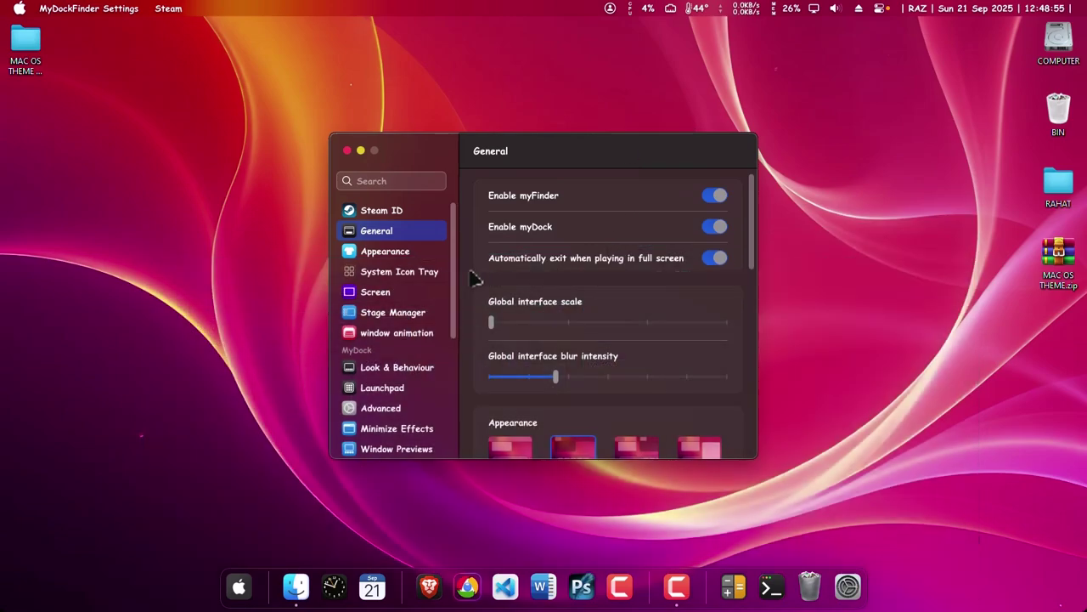
Step: View the dock layout backup choices in MyDockFinder's Advanced settings and dismiss the list without picking a backup
left_click(379, 409)
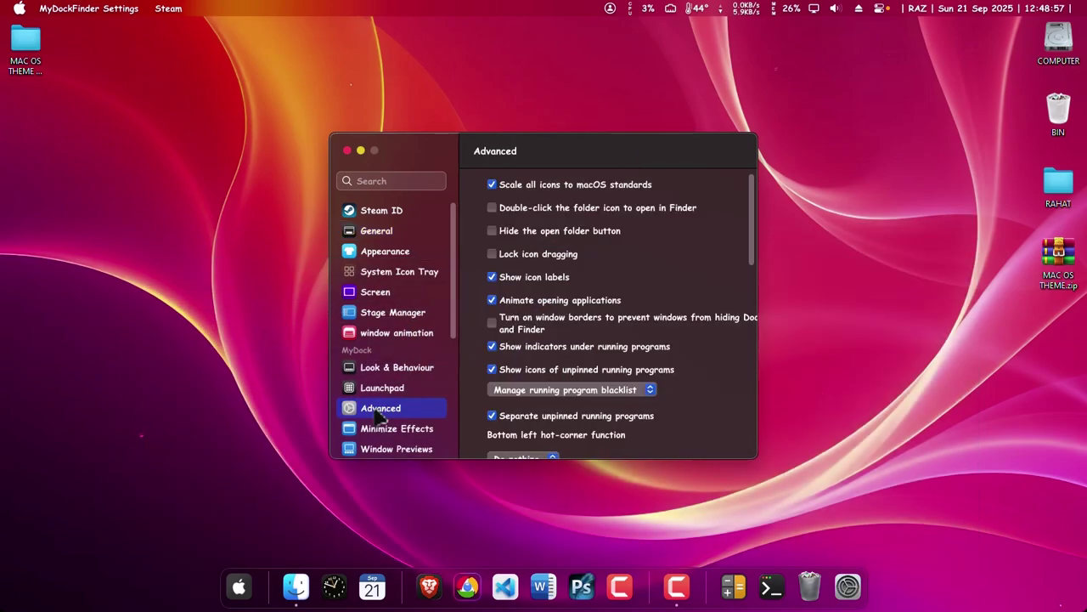
scroll(514, 346, "down", 10)
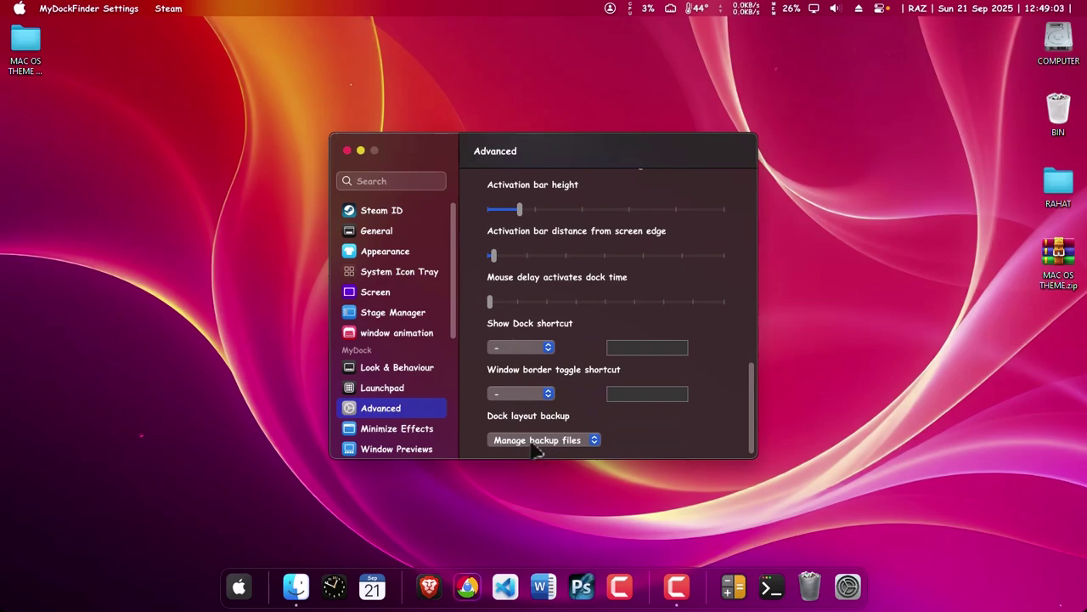
left_click(535, 442)
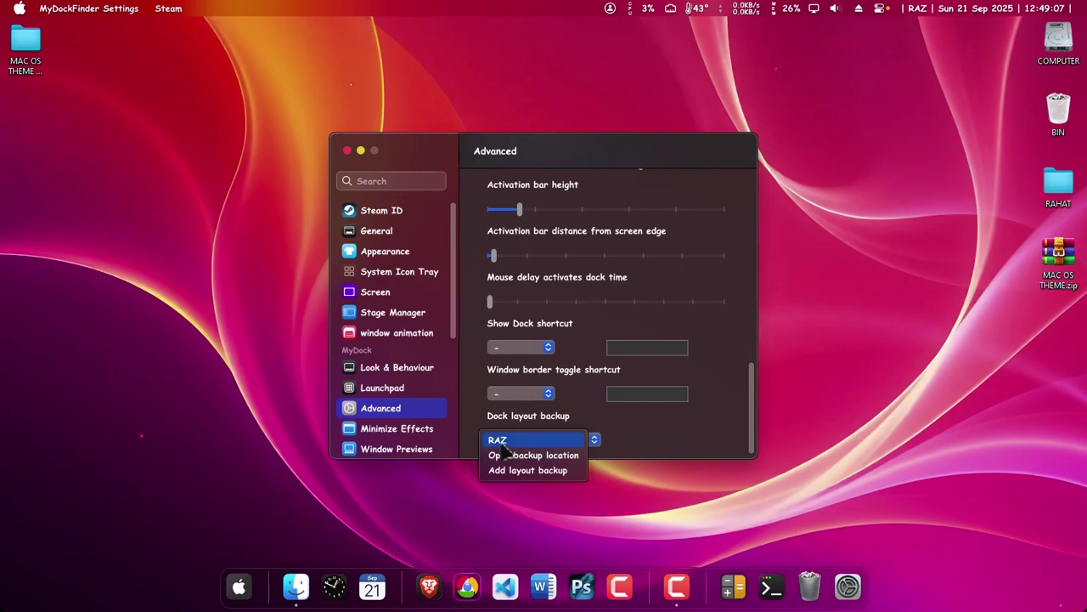
left_click(679, 448)
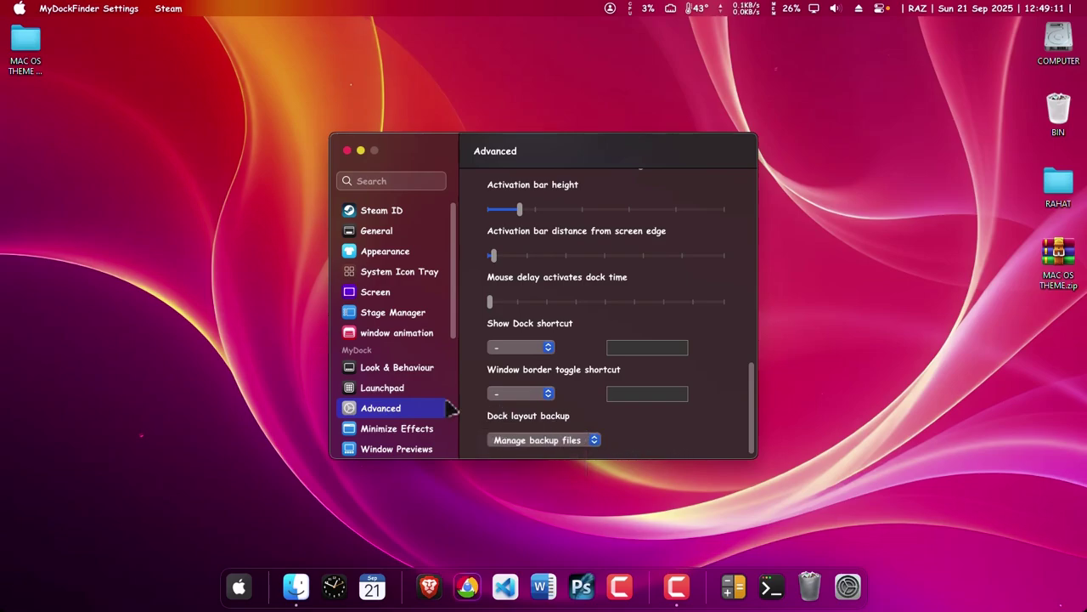
Step: View the icon theme choices in MyDockFinder's Appearance settings, keep RAZ, and close the preferences window
left_click(380, 254)
scroll(535, 348, "down", 5)
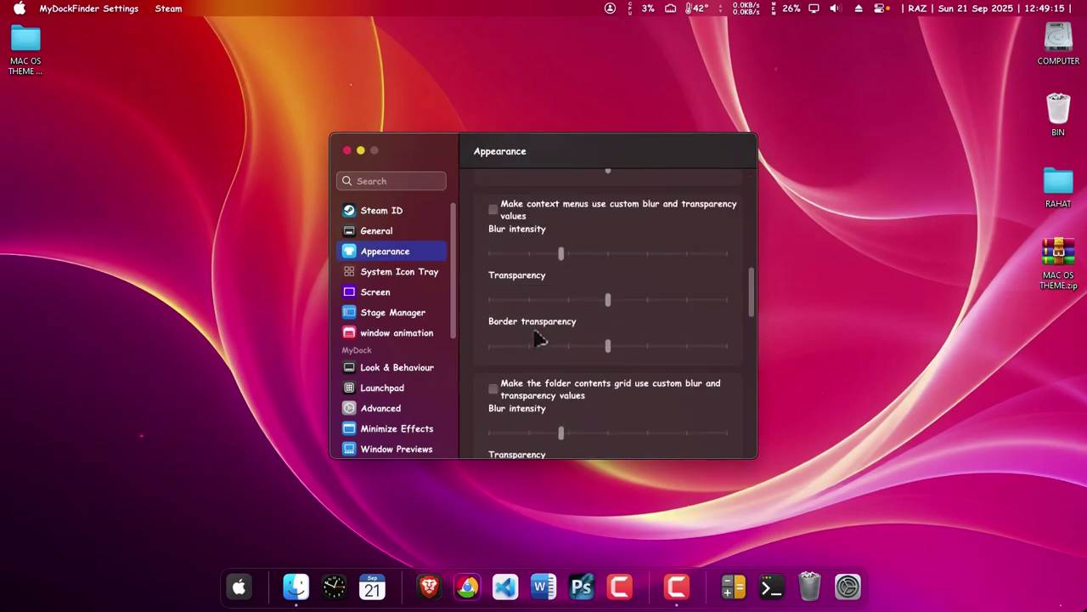
scroll(556, 349, "down", 5)
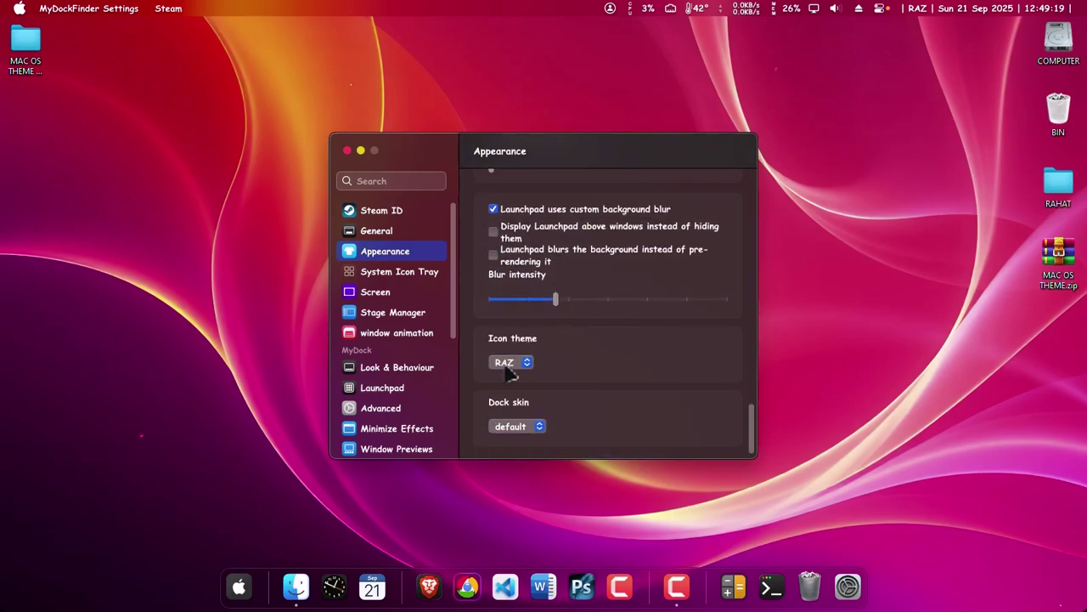
left_click(516, 363)
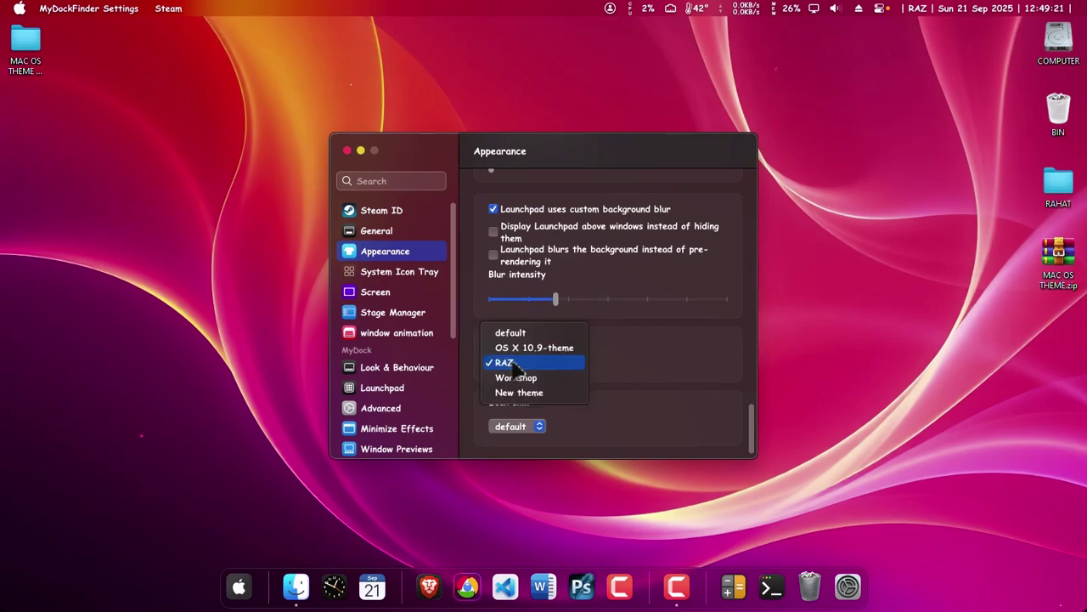
left_click(651, 369)
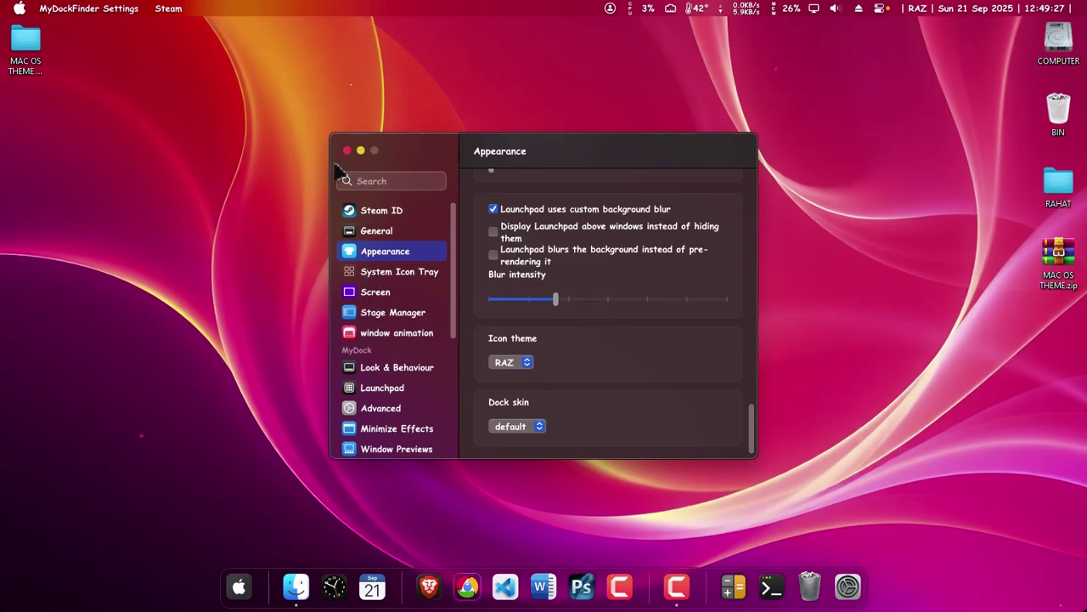
left_click(347, 151)
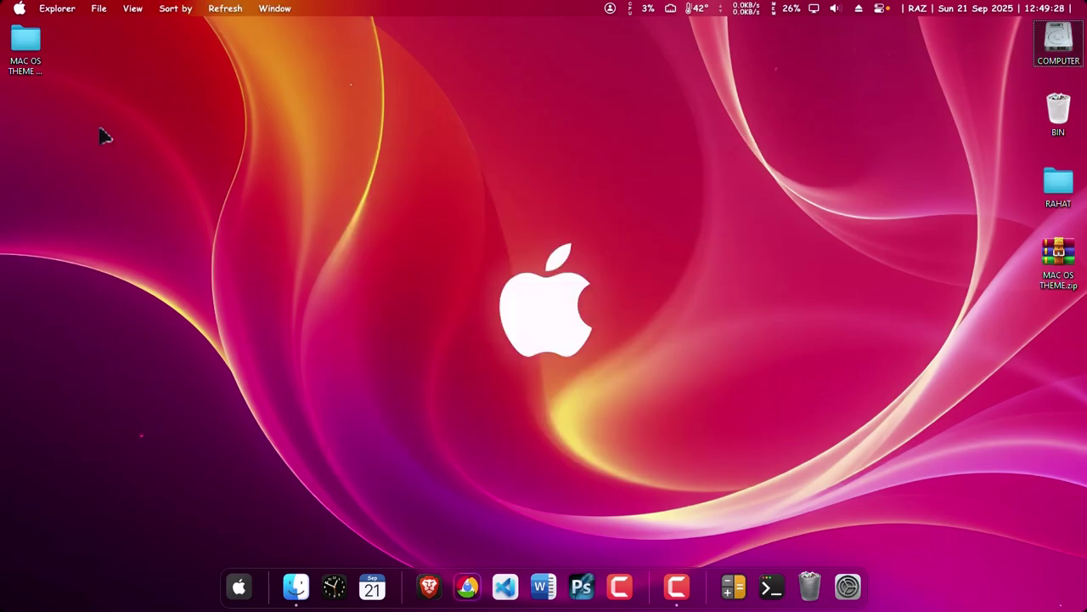
Step: Bring back the theme folder window, view the Install option for install.inf in 2. Cursor without running it, and return to the parent folder
left_click(296, 586)
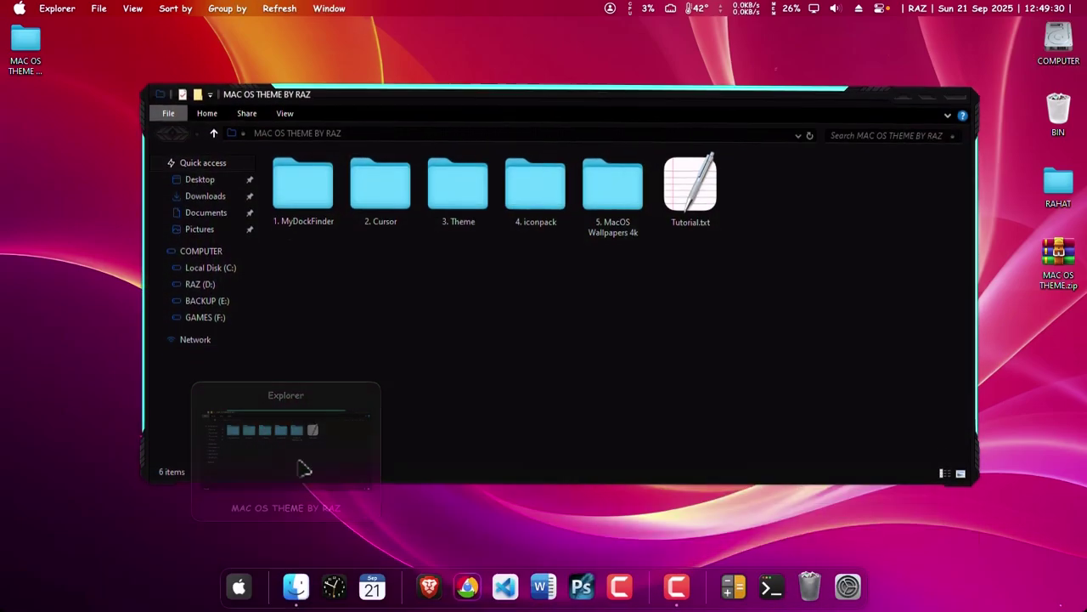
double_click(384, 191)
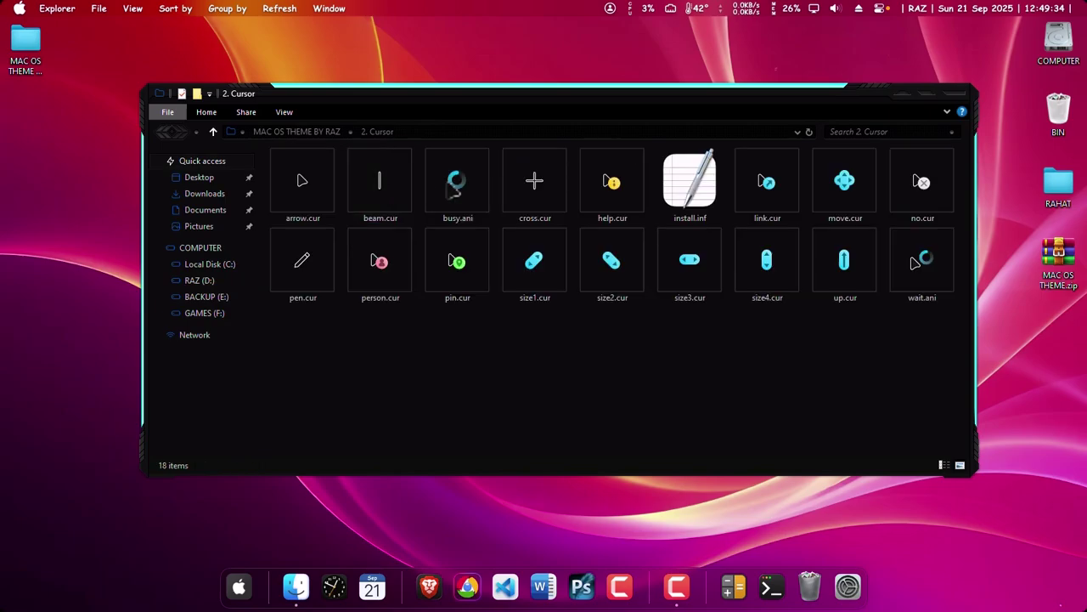
right_click(688, 185)
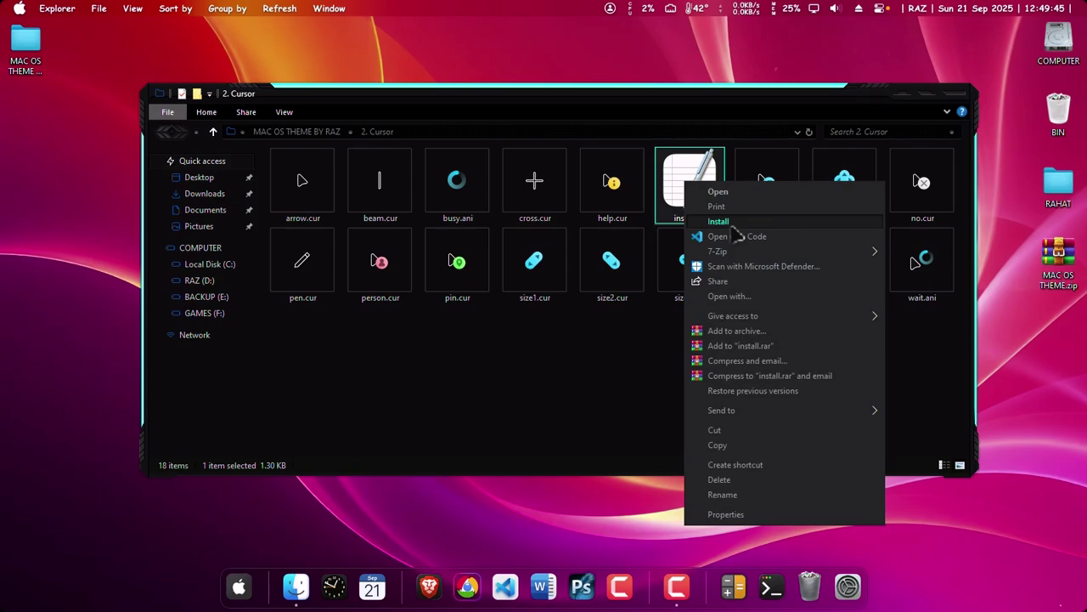
left_click(605, 366)
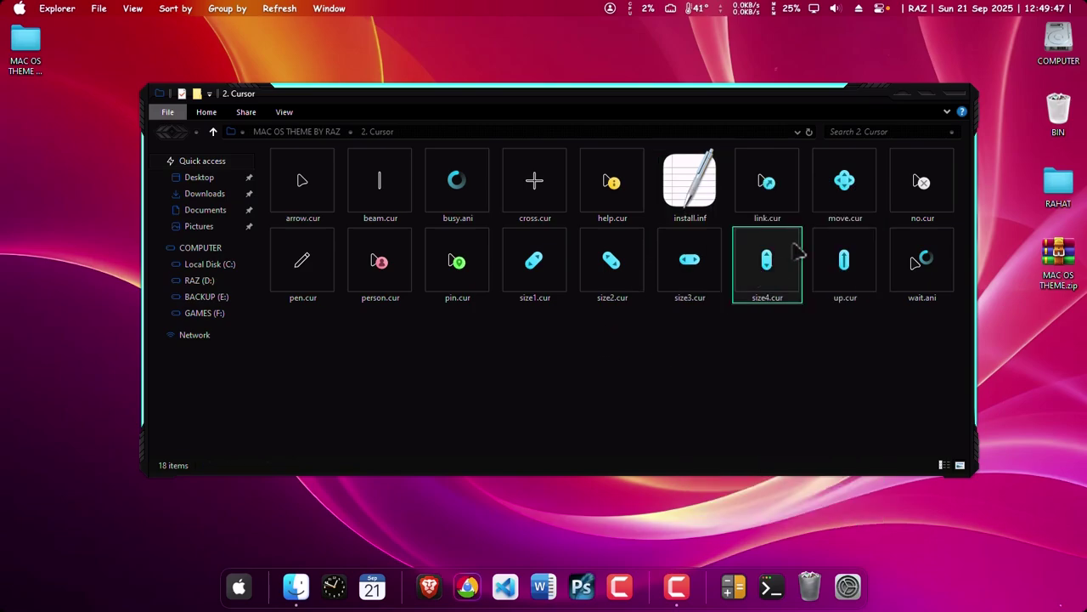
left_click(296, 136)
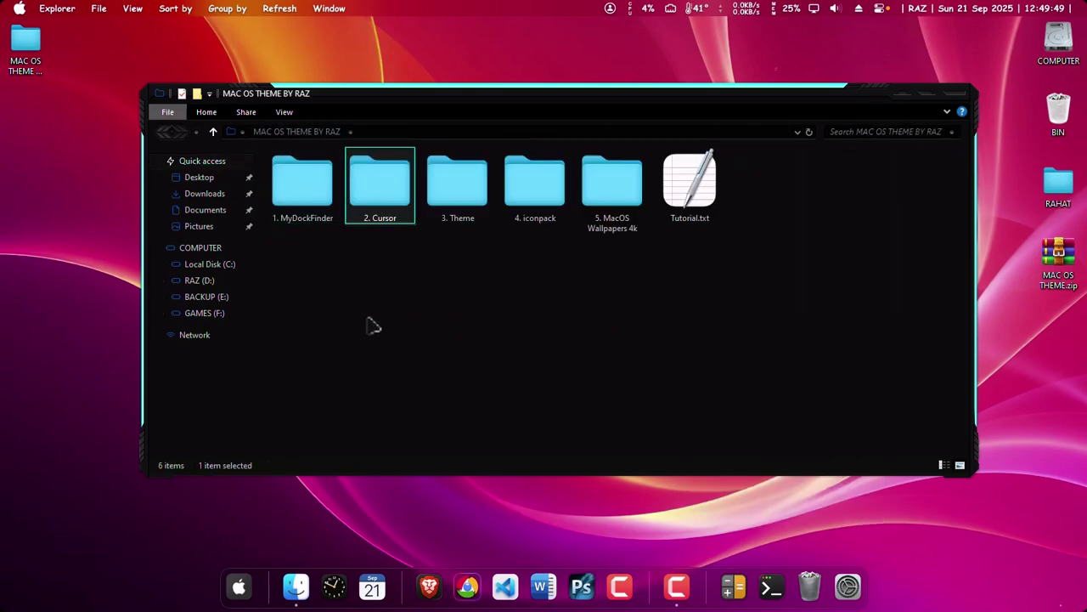
Step: Open the Windows personalization Themes page from the desktop and bring up the mouse cursor settings
left_click(301, 505)
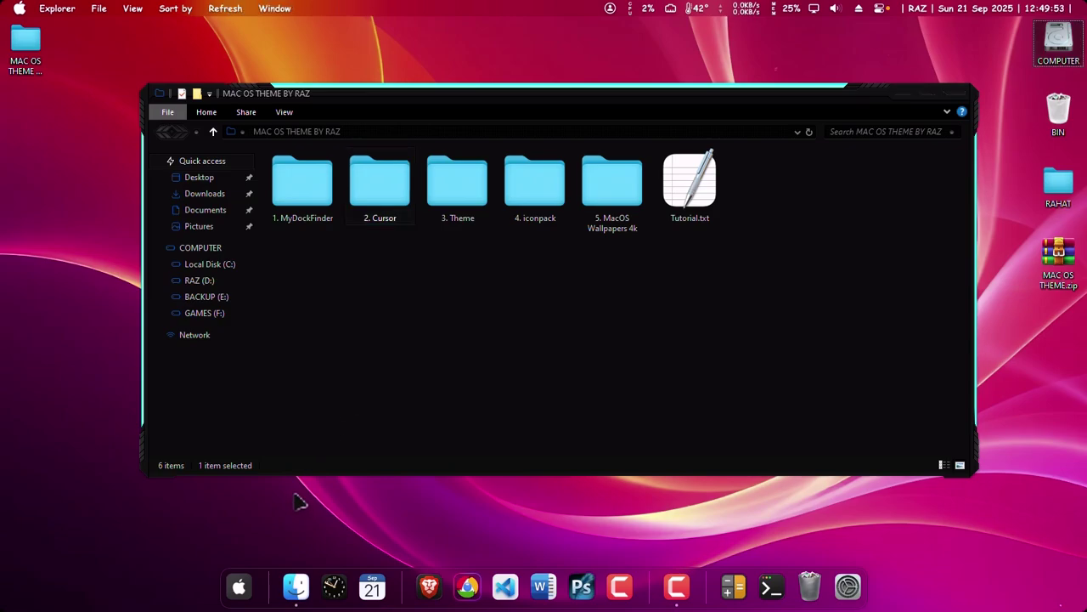
right_click(383, 522)
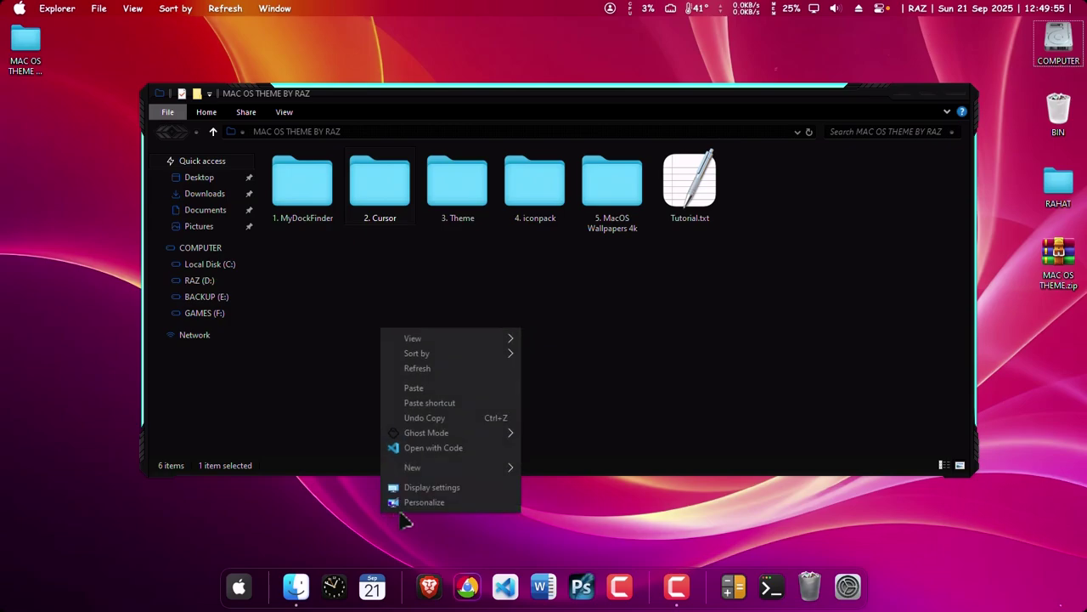
left_click(432, 505)
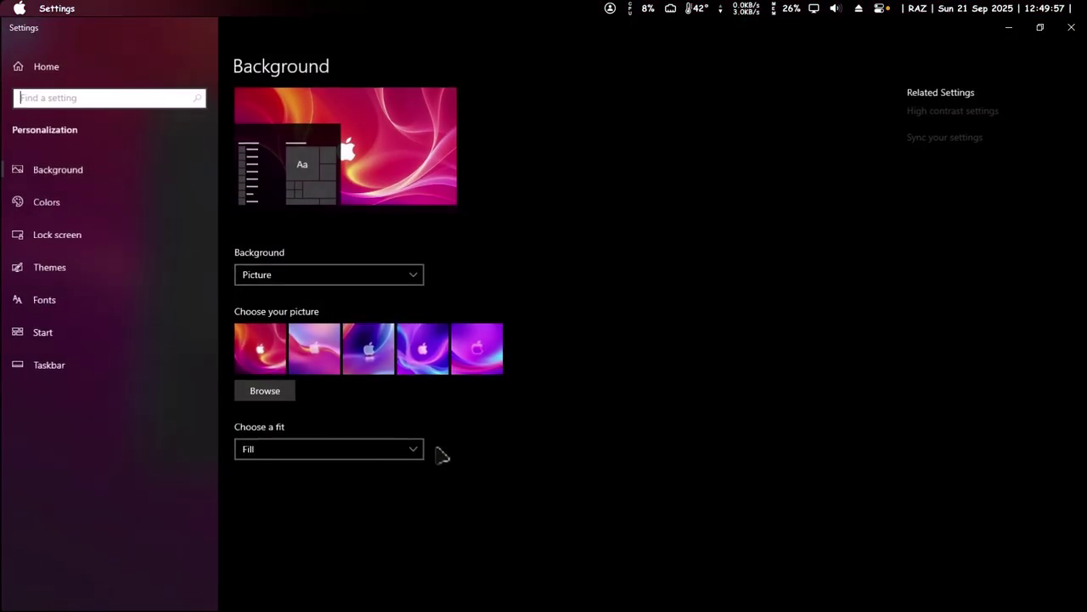
left_click(61, 268)
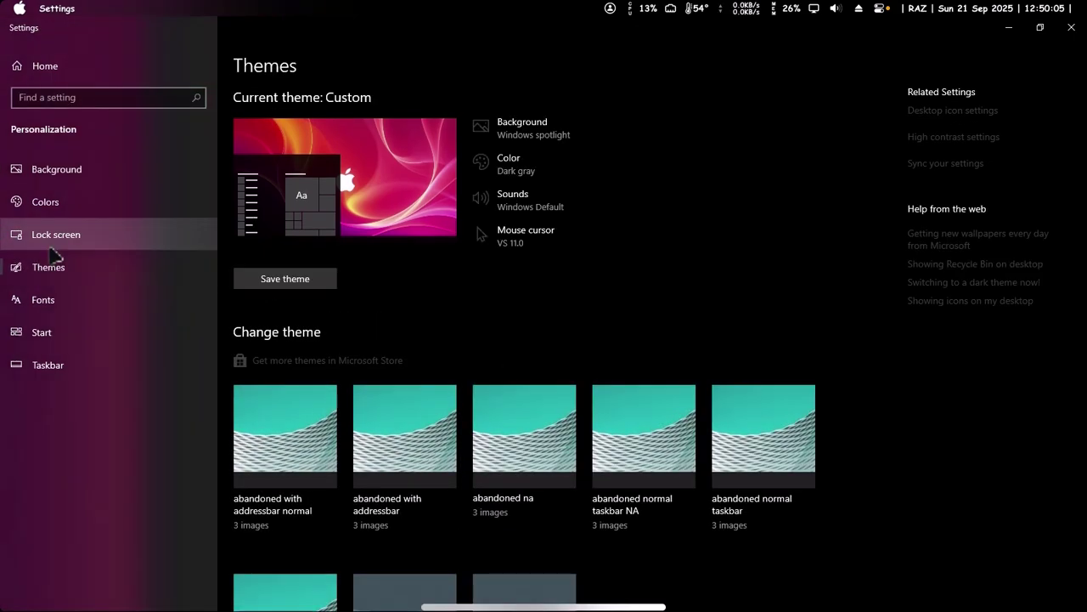
left_click(525, 240)
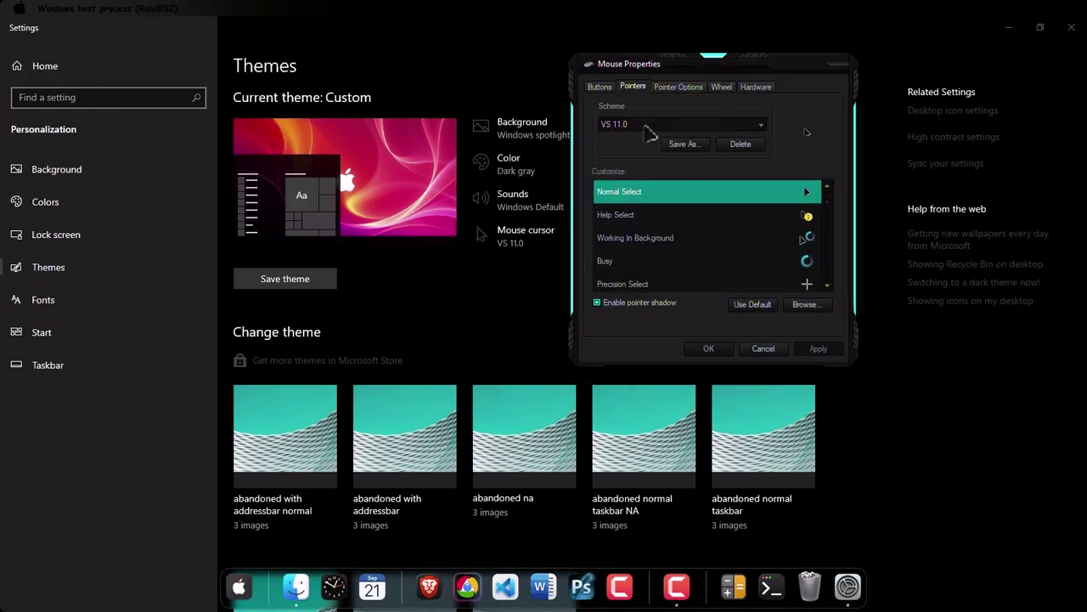
Step: Keep VS 11.0 as the pointer scheme, confirm Mouse Properties, and close the Settings window
left_click(634, 127)
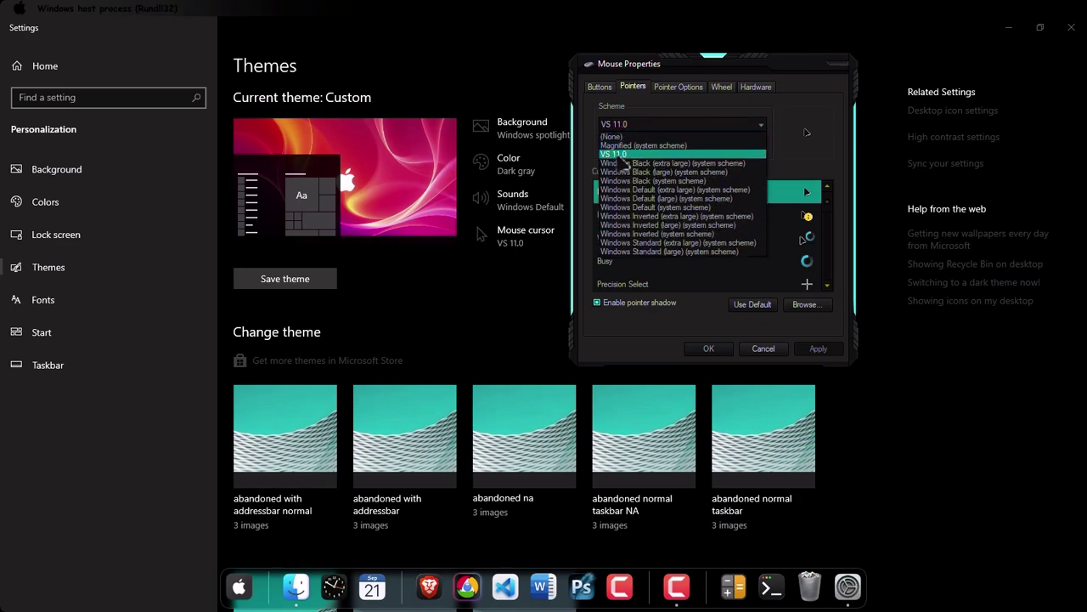
left_click(803, 168)
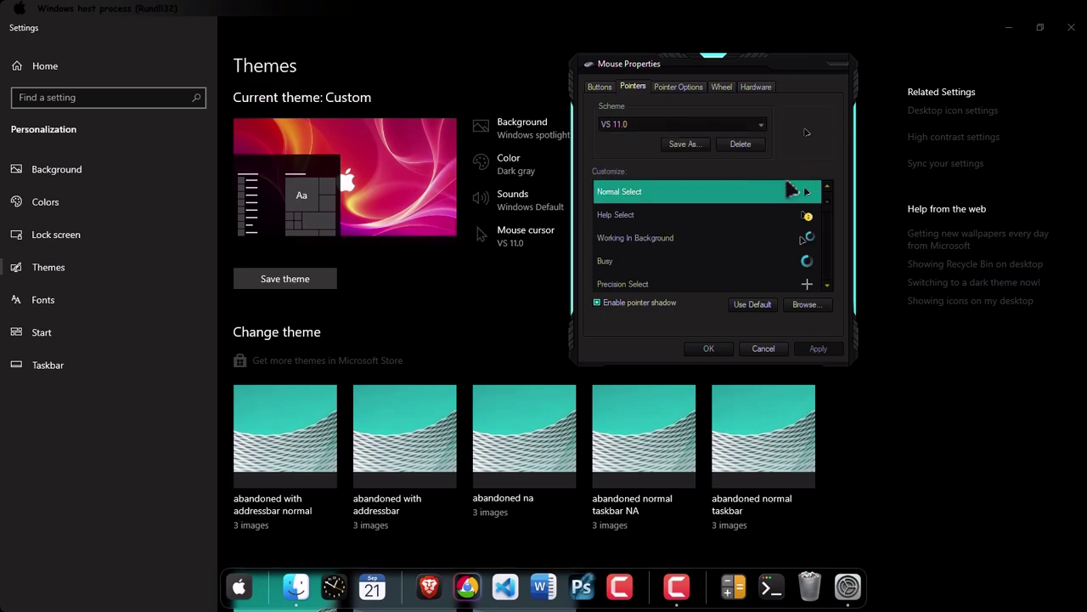
left_click(707, 348)
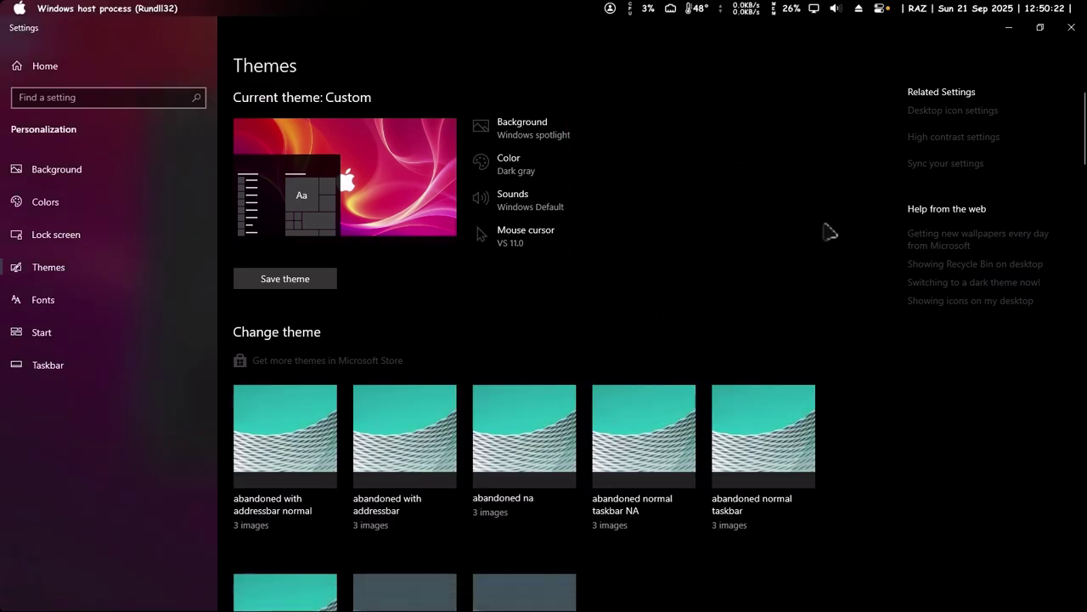
left_click(1073, 34)
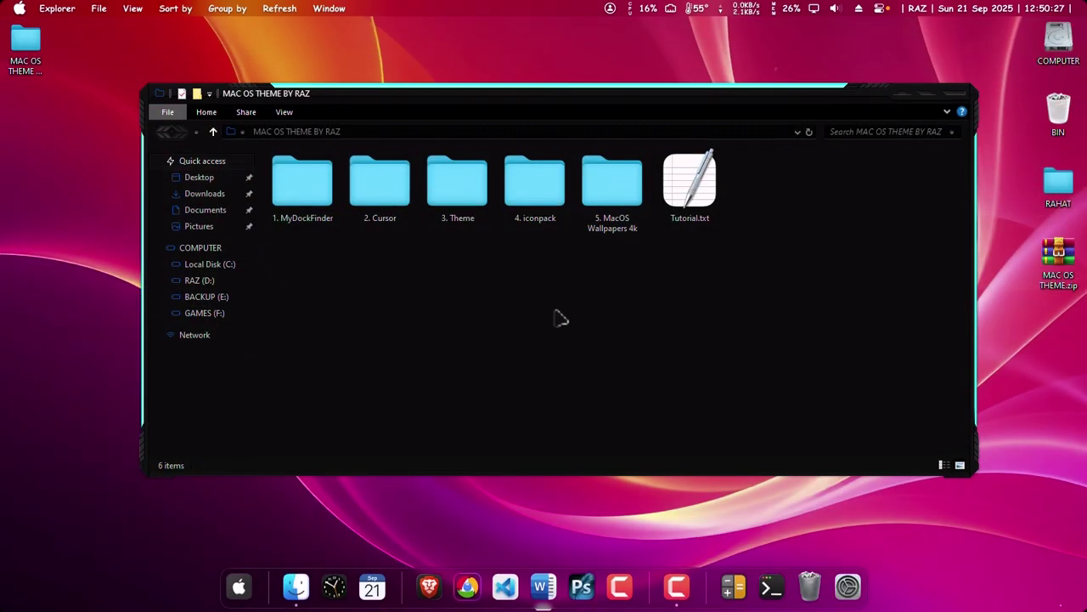
Step: Open the 3. Theme folder and run UltraUXThemePatcher_4.4.0.exe as administrator
double_click(452, 195)
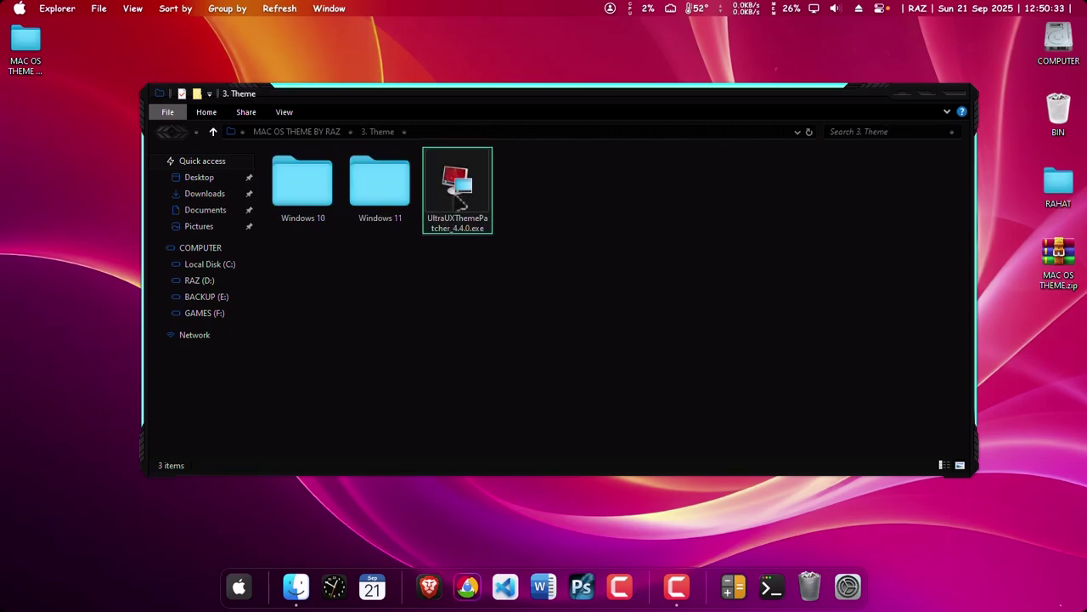
right_click(450, 187)
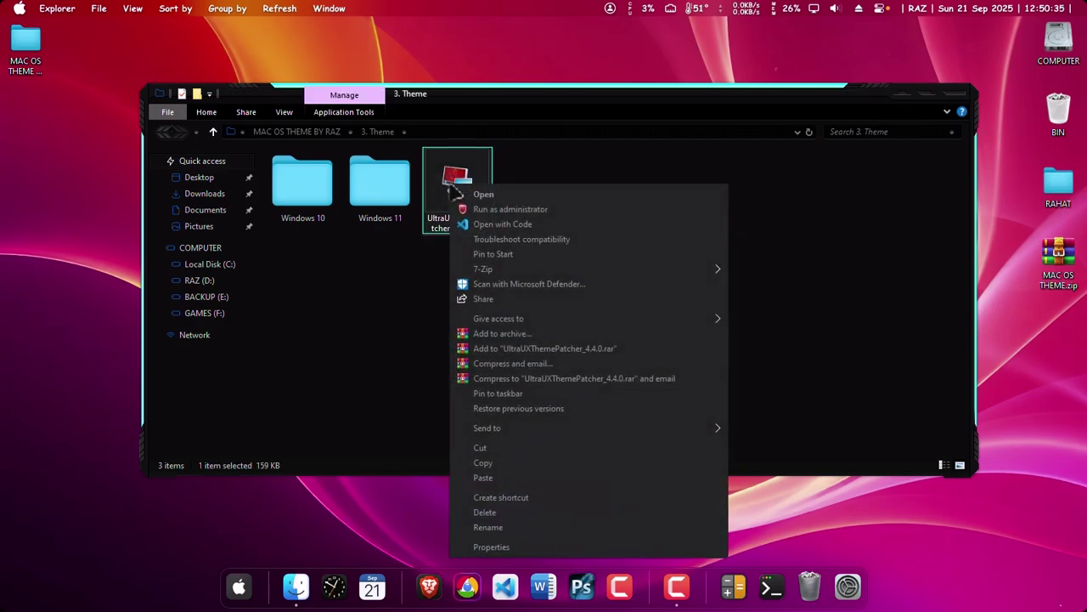
left_click(607, 211)
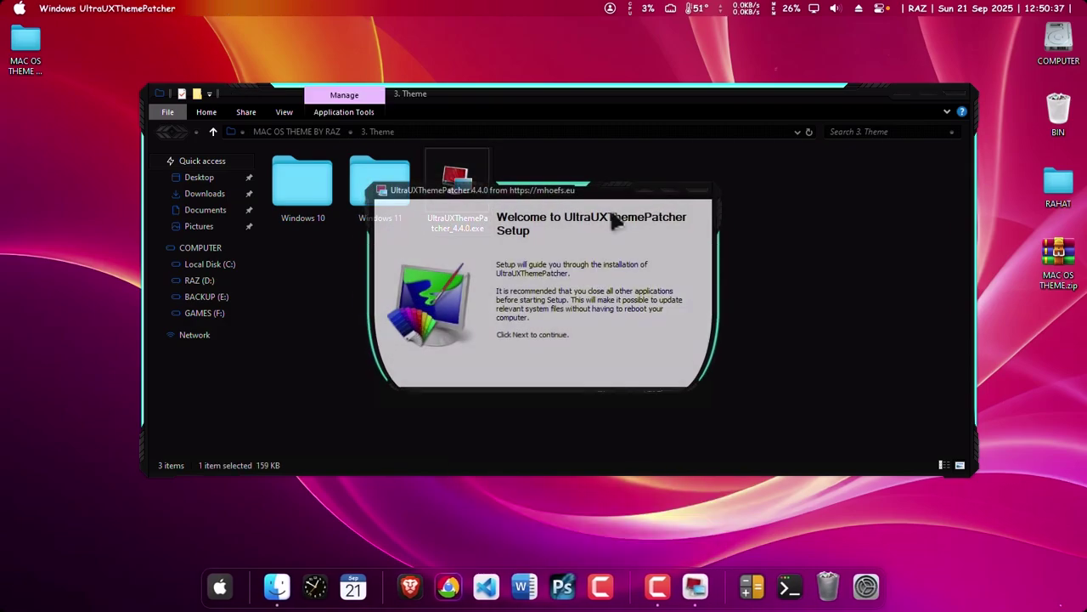
Step: Accept the UltraUXThemePatcher license terms, install the system file patches, and continue to the setup completion page
left_click(618, 429)
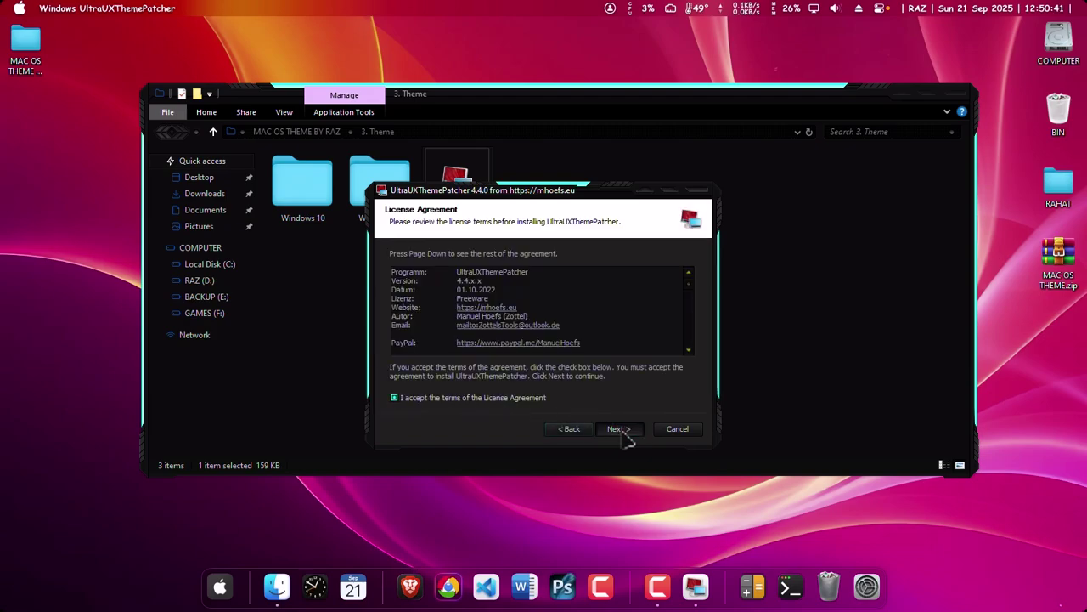
left_click(622, 433)
left_click(621, 435)
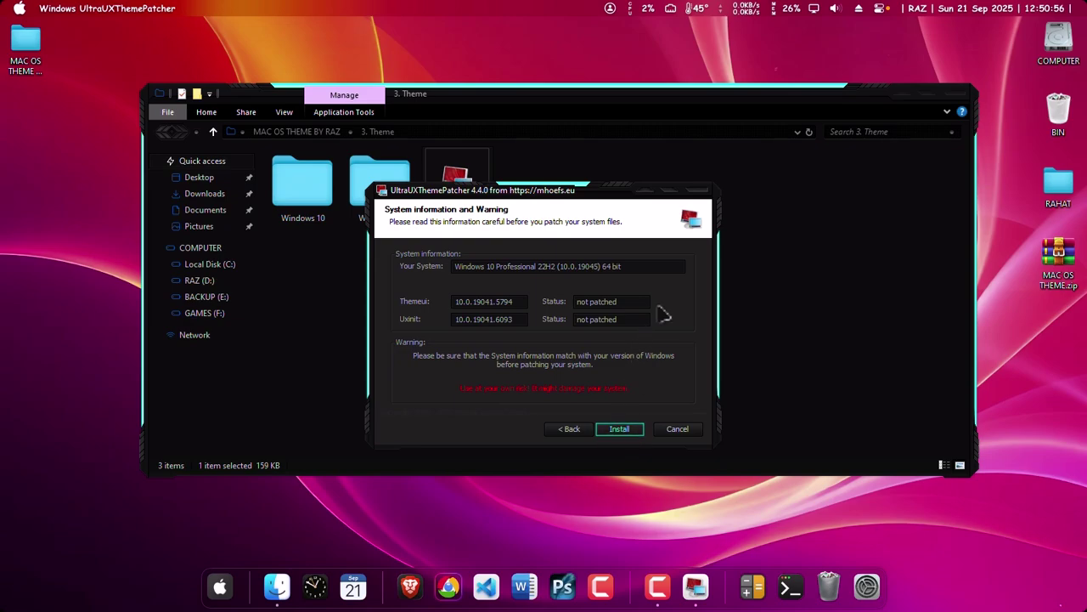
left_click(620, 430)
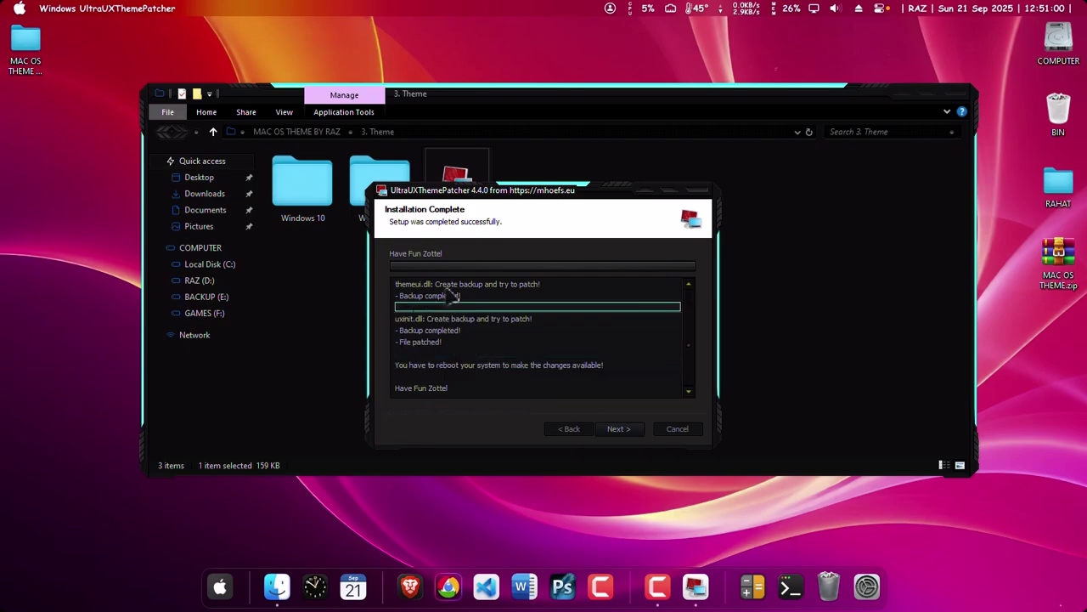
left_click(624, 436)
left_click(617, 428)
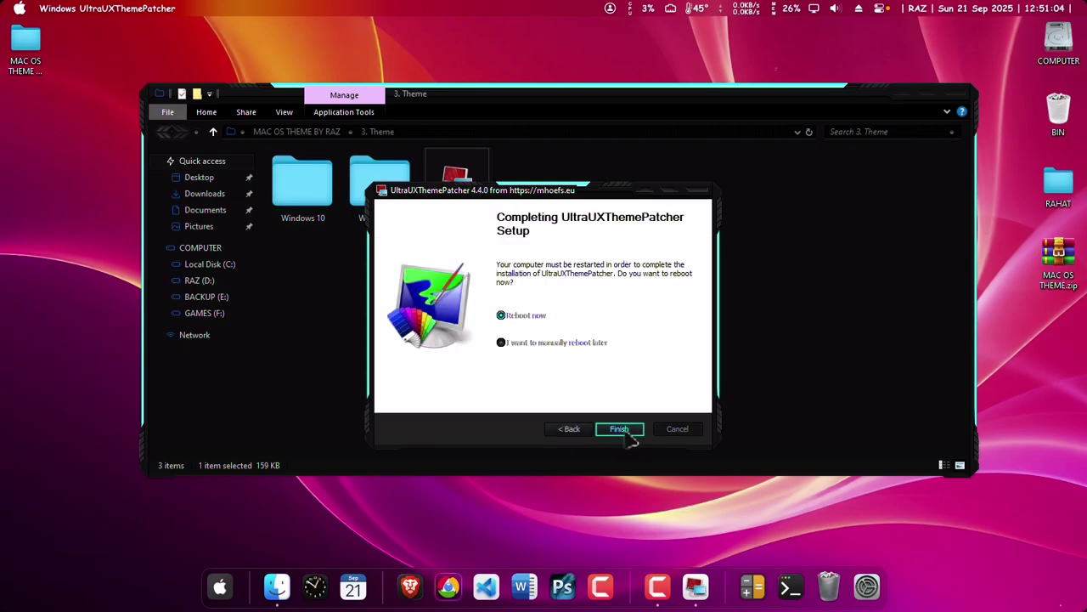
Step: Choose to manually reboot later and finish the UltraUXThemePatcher setup
left_click(503, 343)
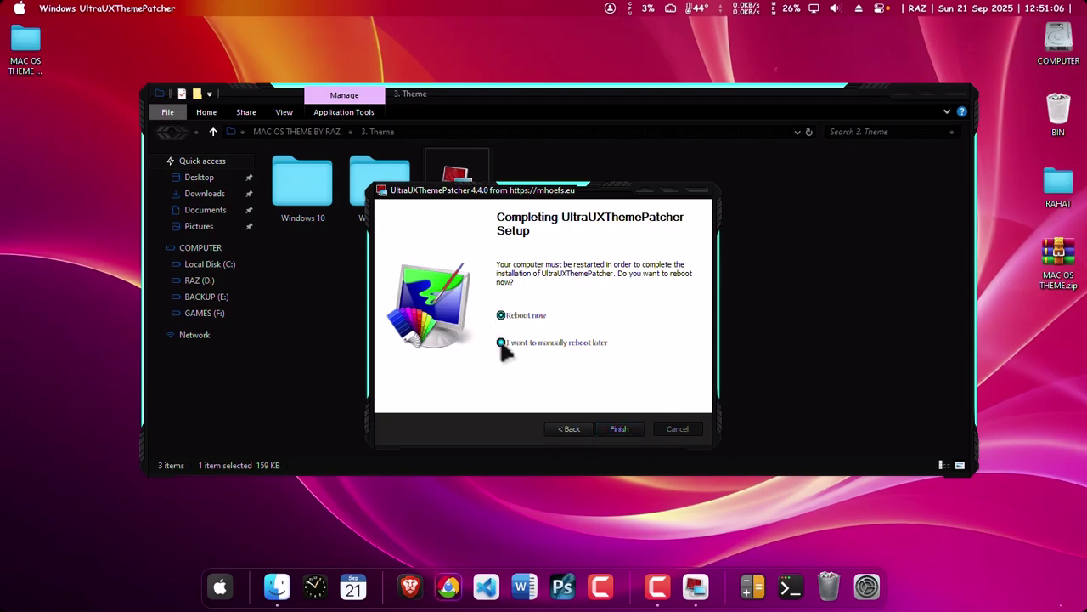
left_click(505, 316)
left_click(514, 340)
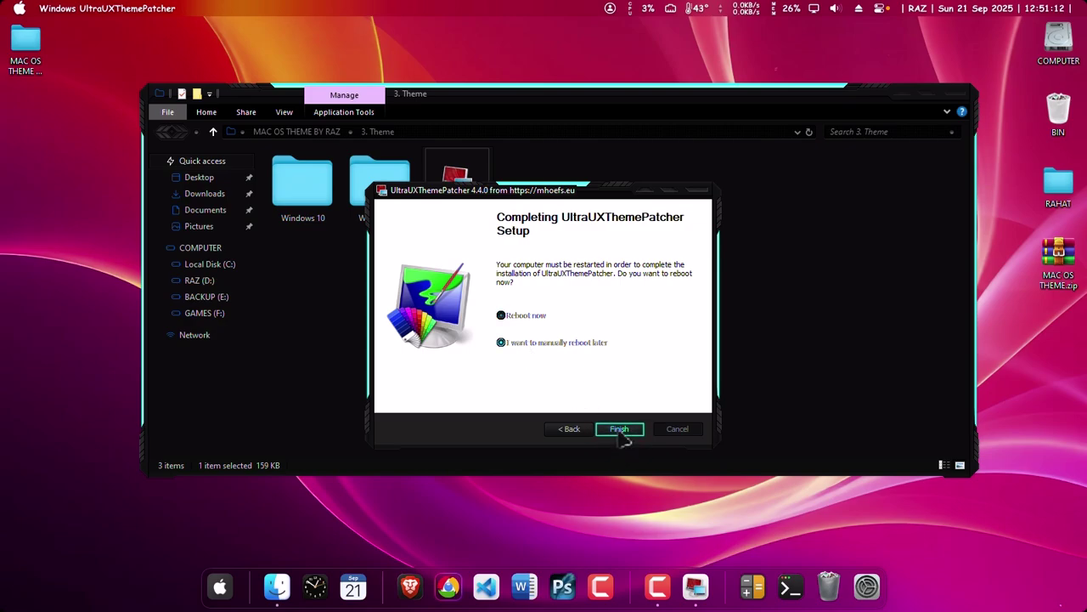
left_click(620, 429)
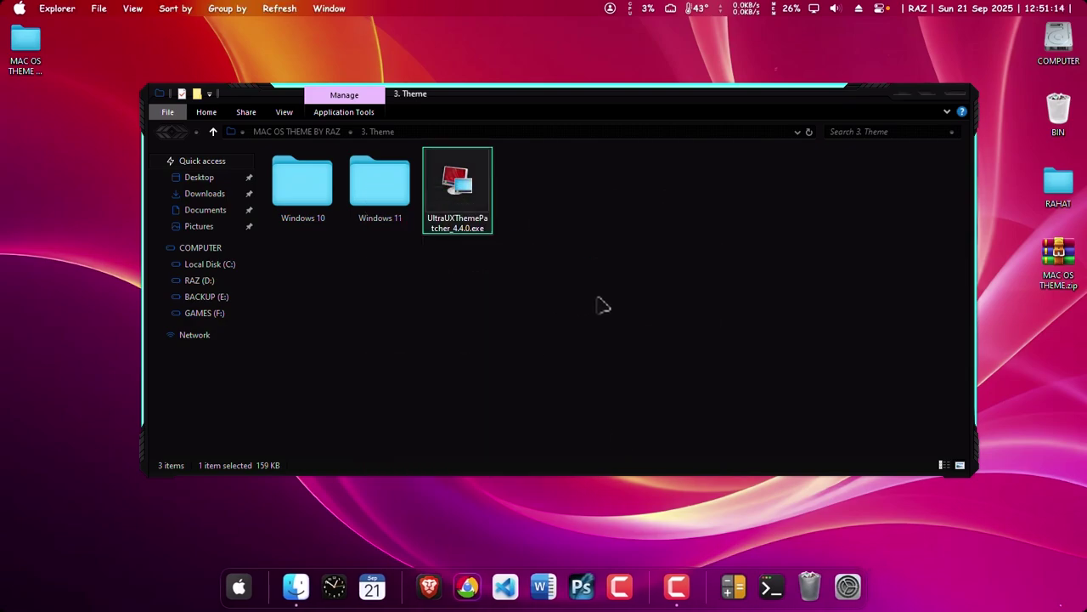
left_click(603, 304)
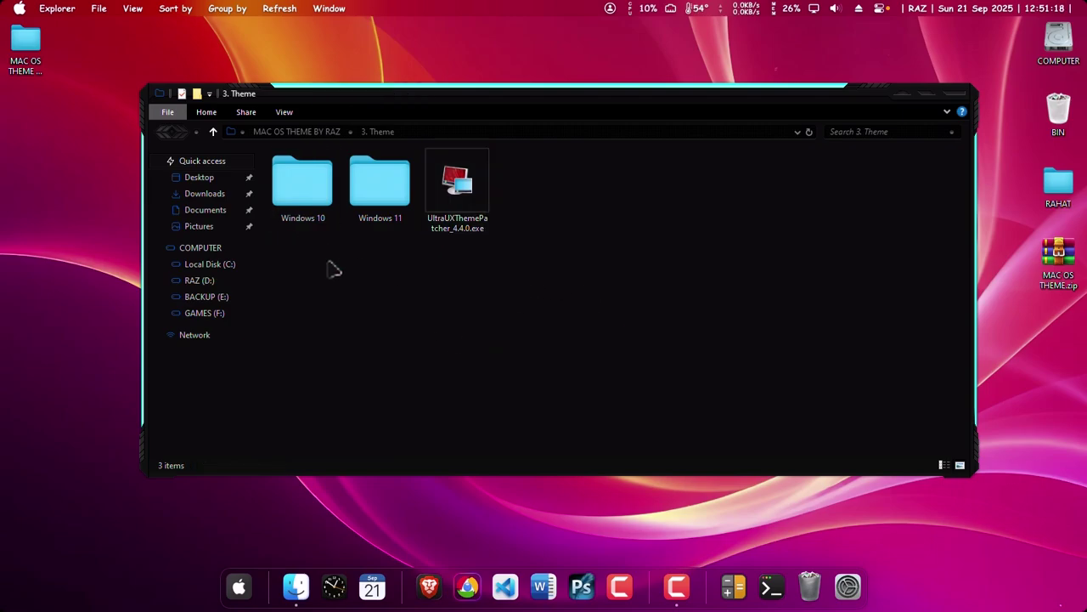
left_click(296, 186)
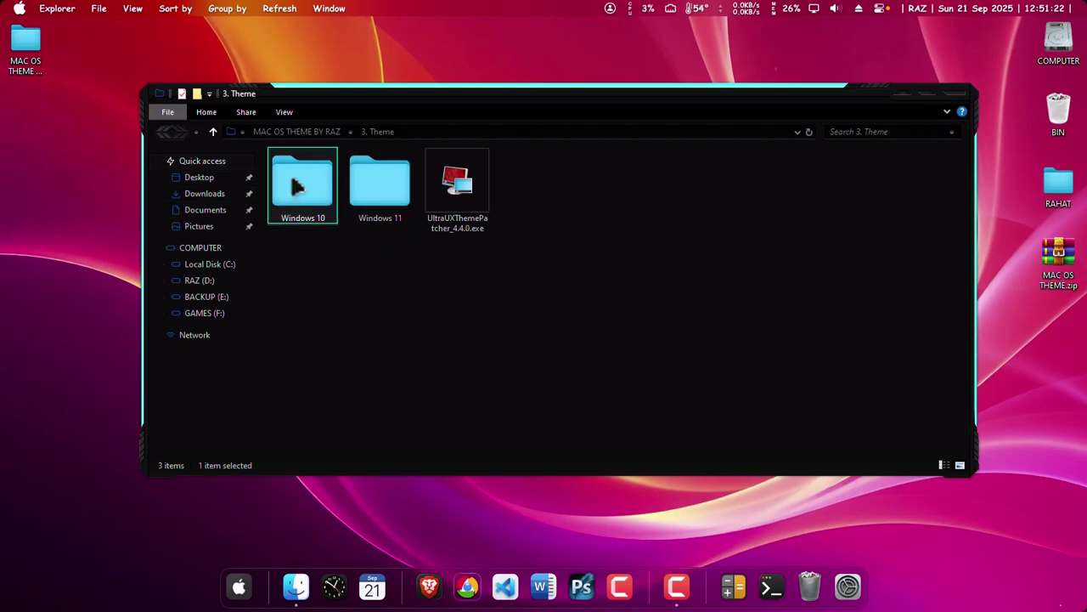
left_click(311, 265)
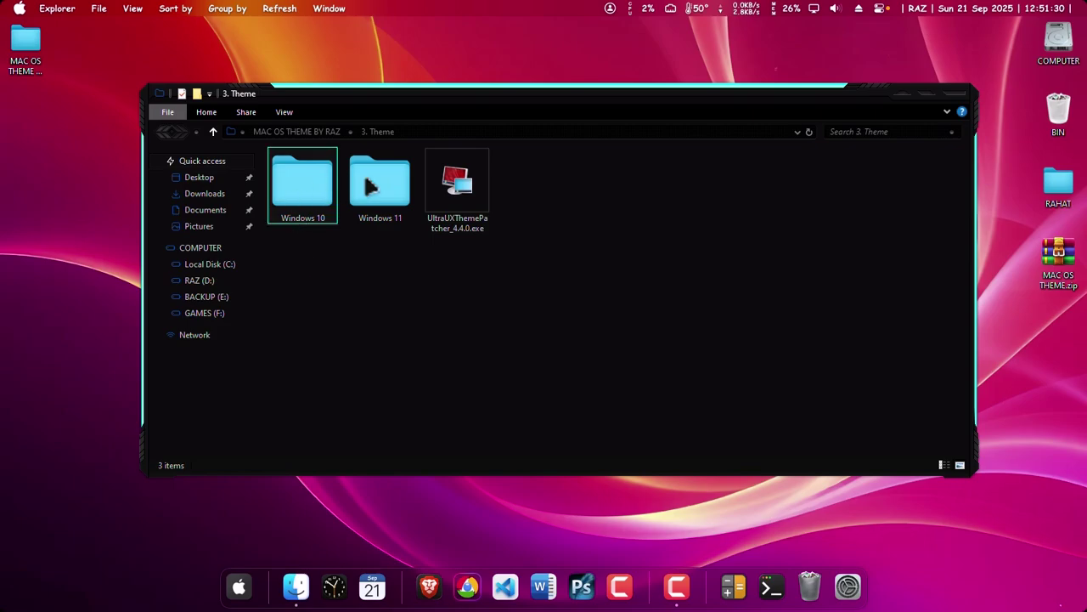
Step: Reposition the 3. Theme folder window, open the computer's system information, and move it aside to check the Windows version
left_click_drag(397, 108, 334, 92)
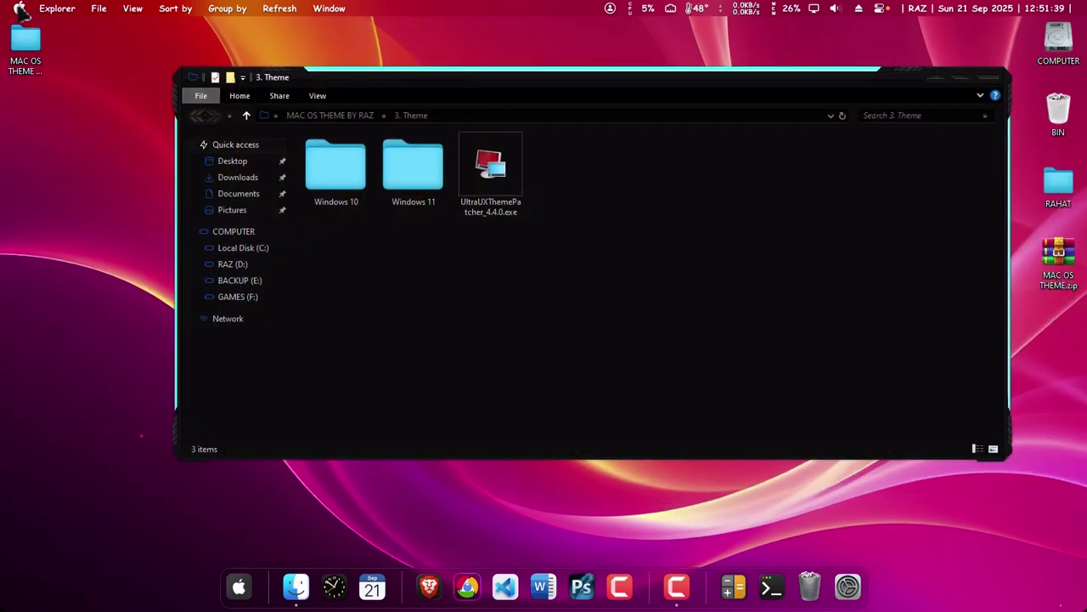
left_click(18, 11)
left_click(42, 28)
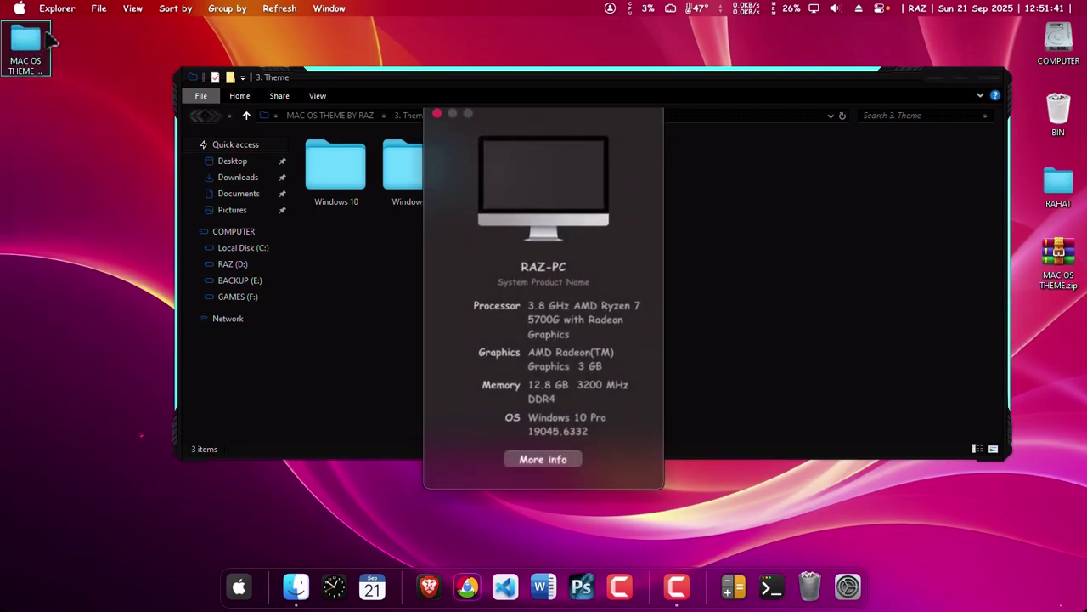
left_click_drag(552, 141, 130, 142)
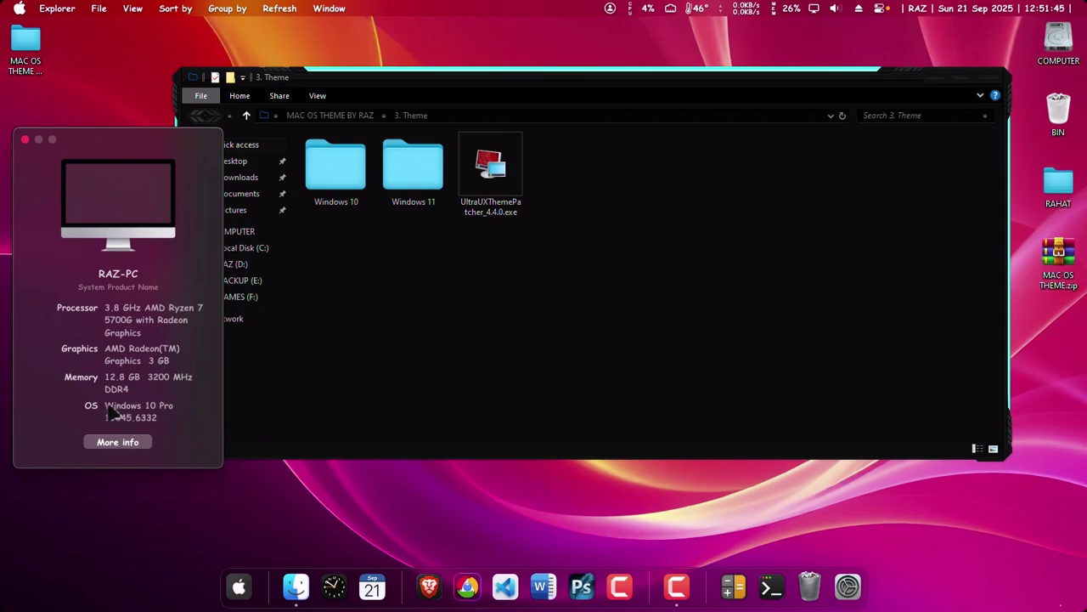
Step: Open the Windows 10 folder and copy the Big Sur 2 folder together with its Dark Mode, Day and Night theme files
left_click(352, 187)
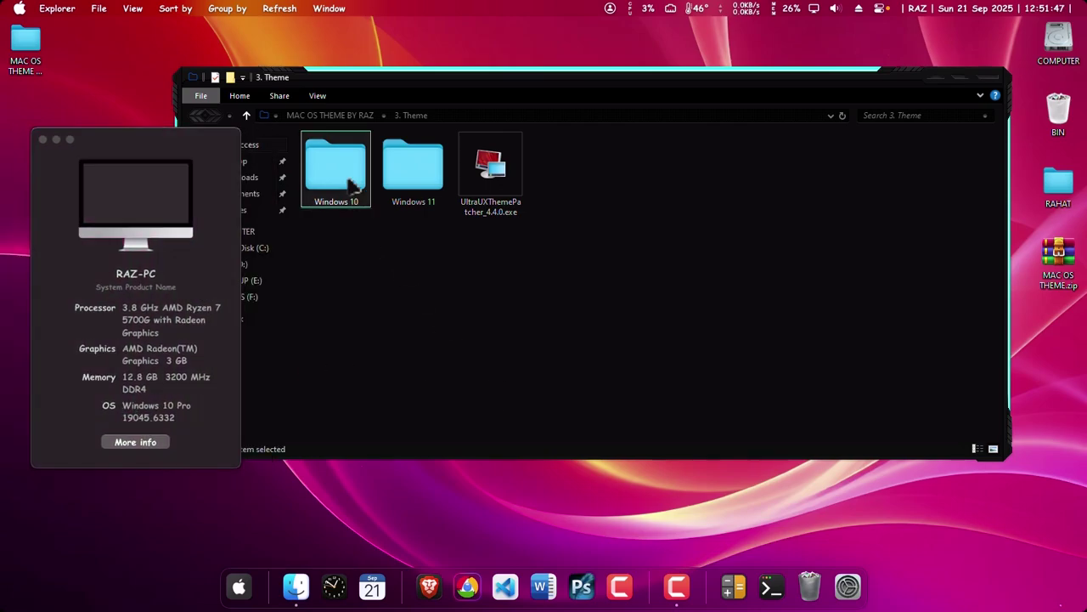
double_click(353, 187)
left_click_drag(433, 85, 529, 96)
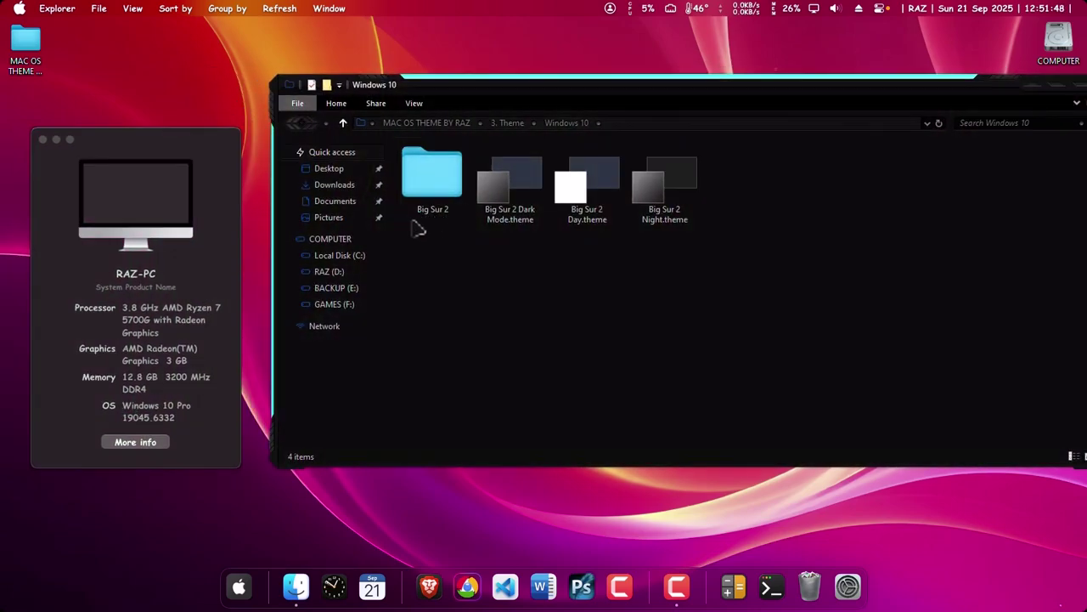
left_click_drag(863, 324, 393, 136)
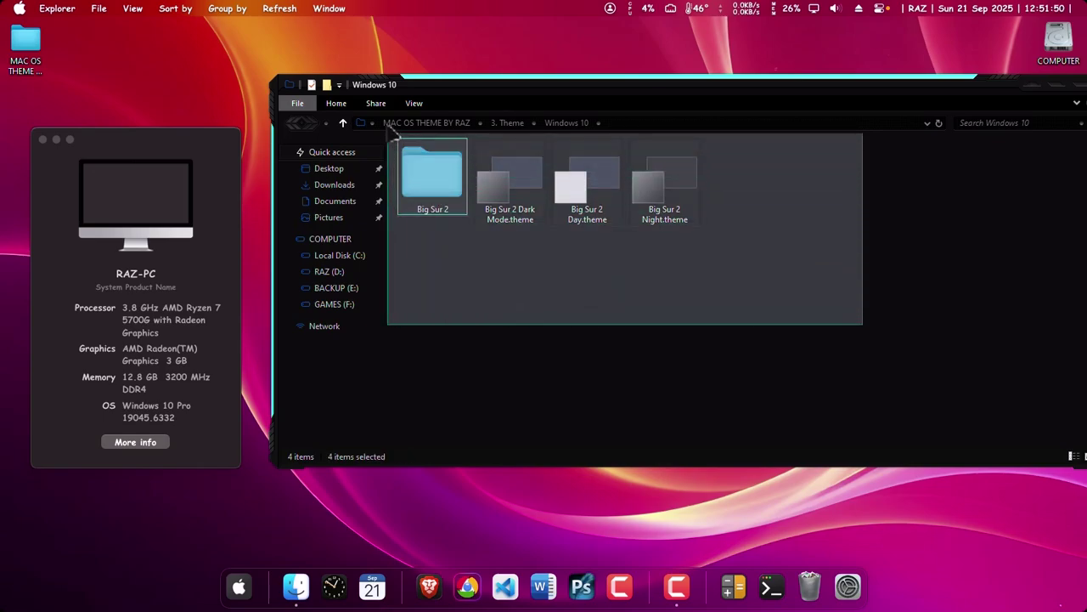
right_click(589, 173)
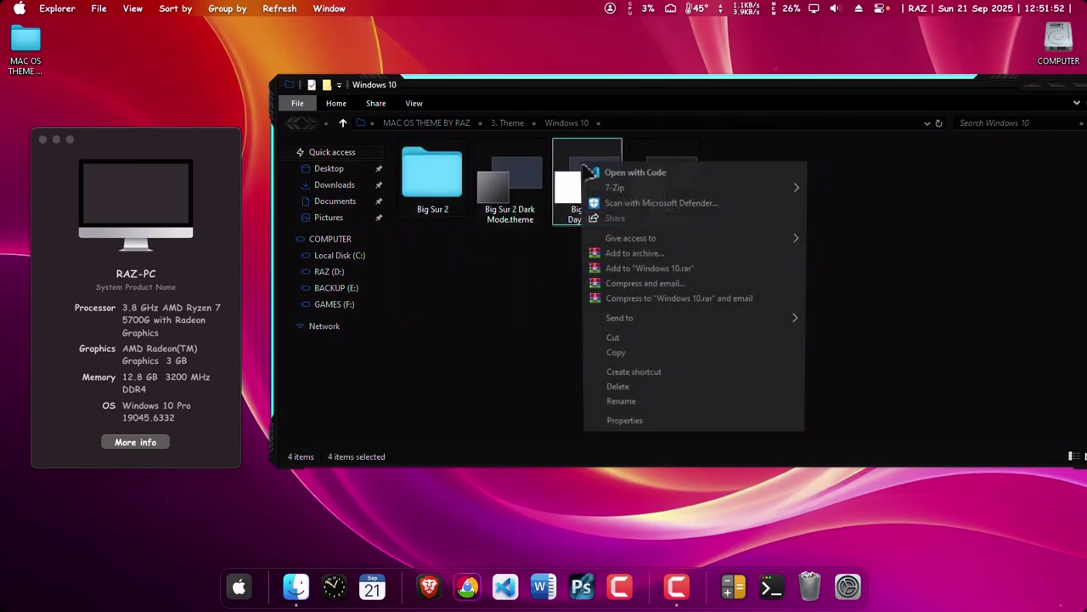
left_click(618, 352)
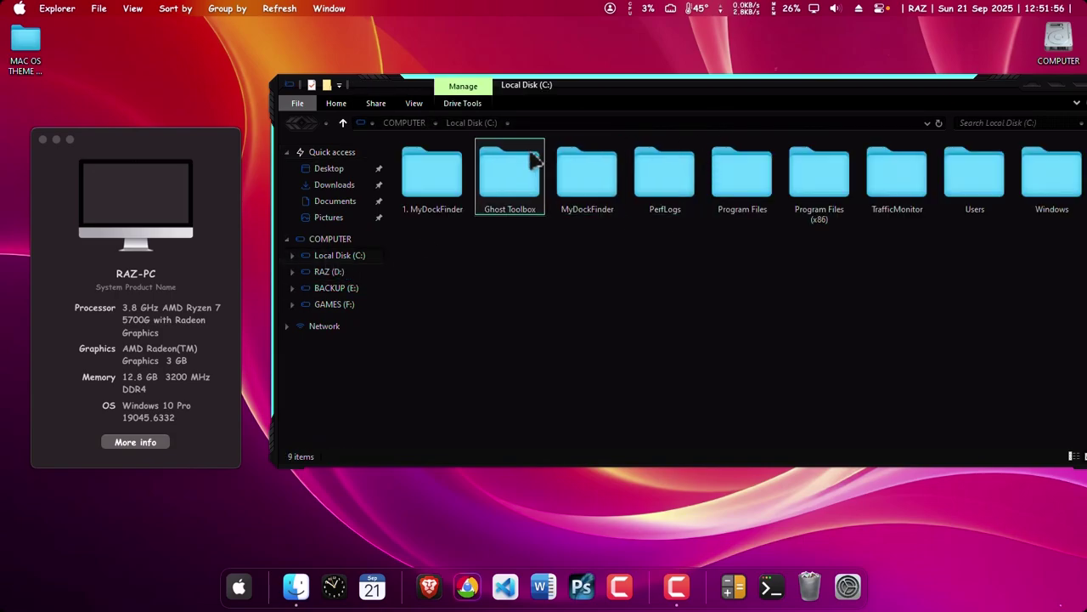
Step: Open C:\Windows\Resources\Themes, maximize the folder window and close the system information window
double_click(1060, 204)
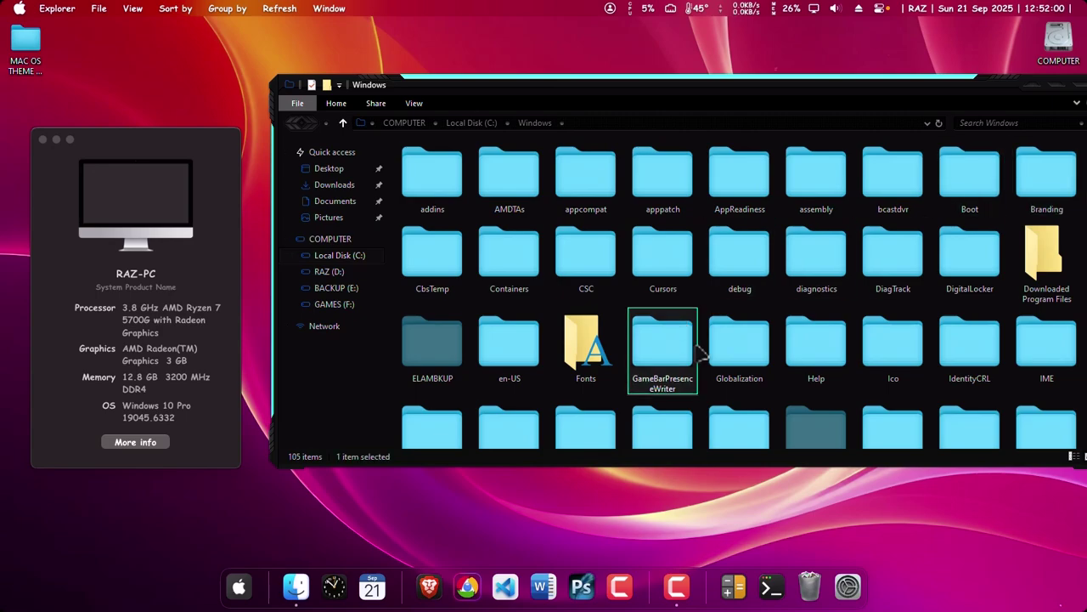
key("r")
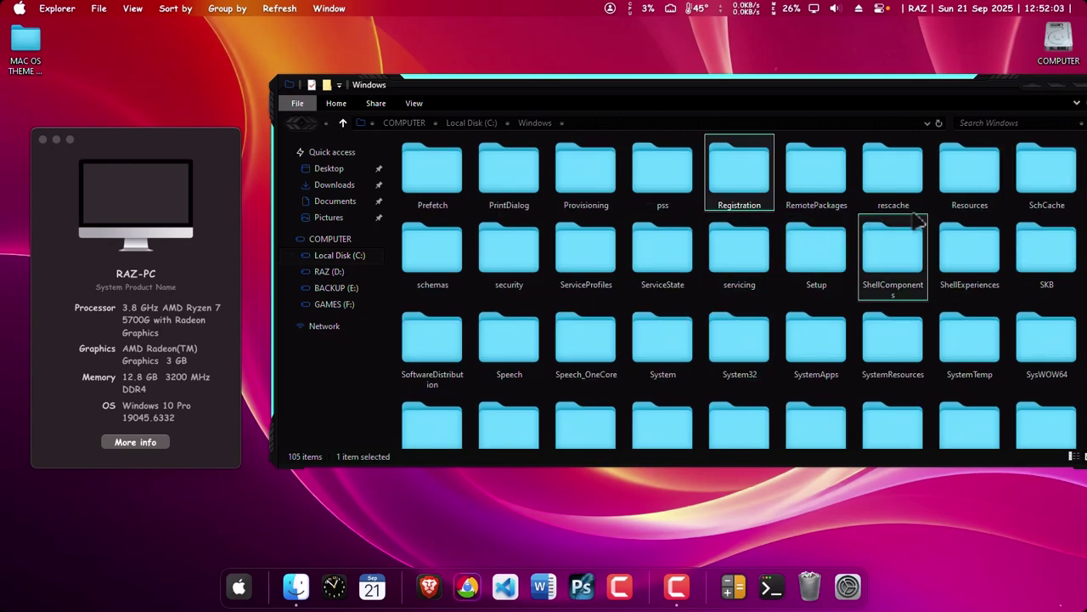
double_click(956, 174)
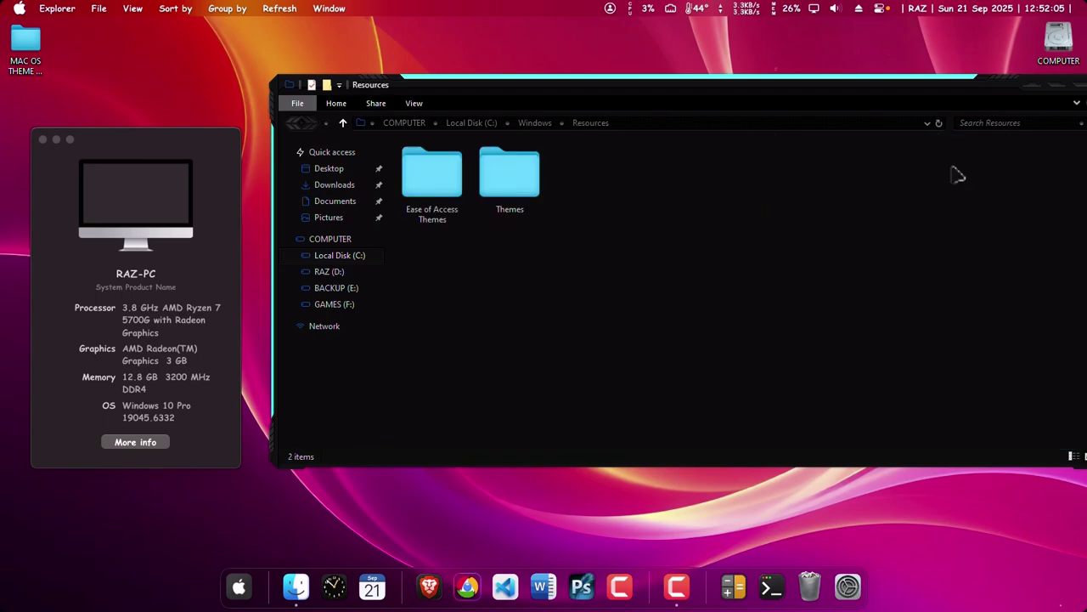
double_click(501, 188)
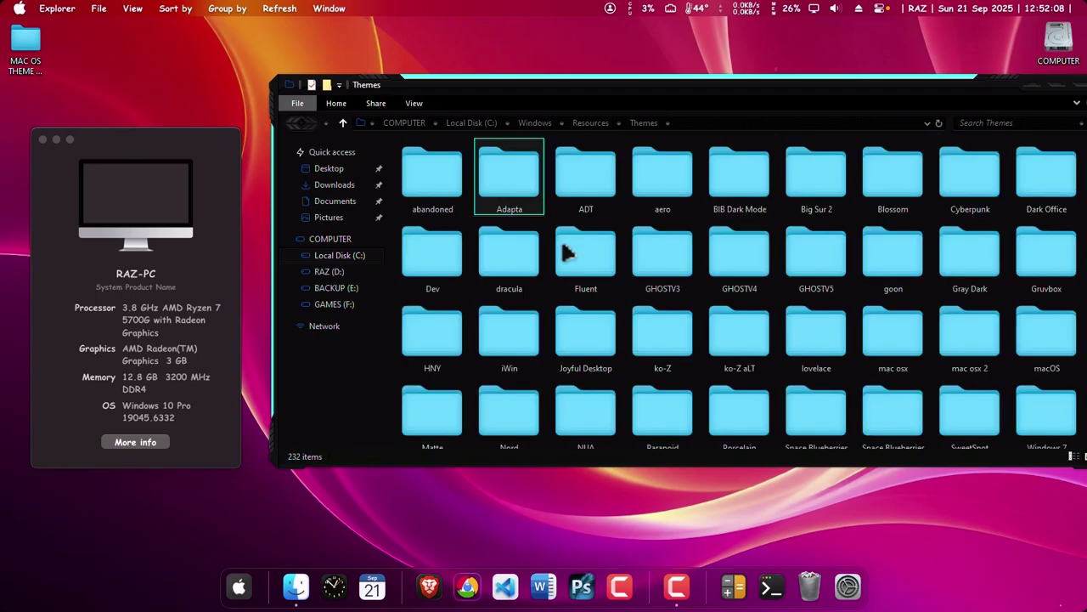
double_click(697, 85)
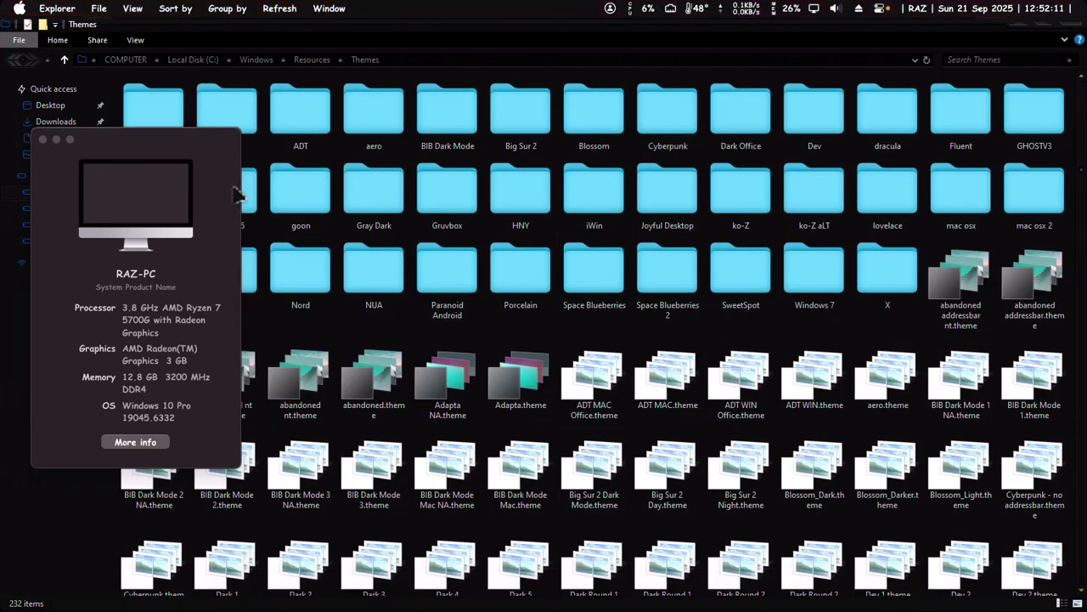
left_click(44, 141)
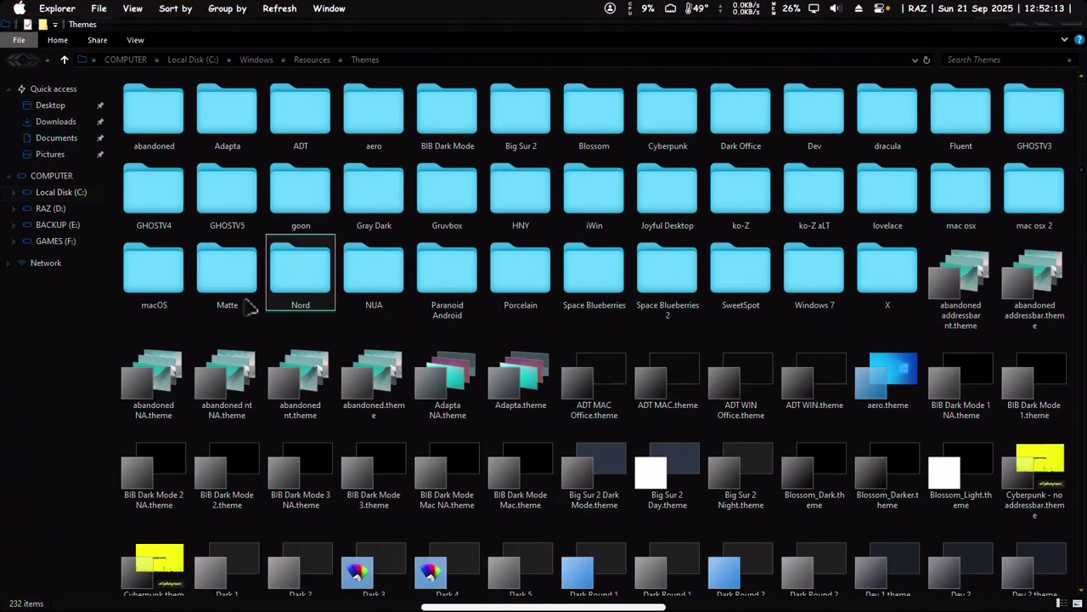
Step: Check the Paste command in the Themes folder without running it, and close the folder window
right_click(261, 328)
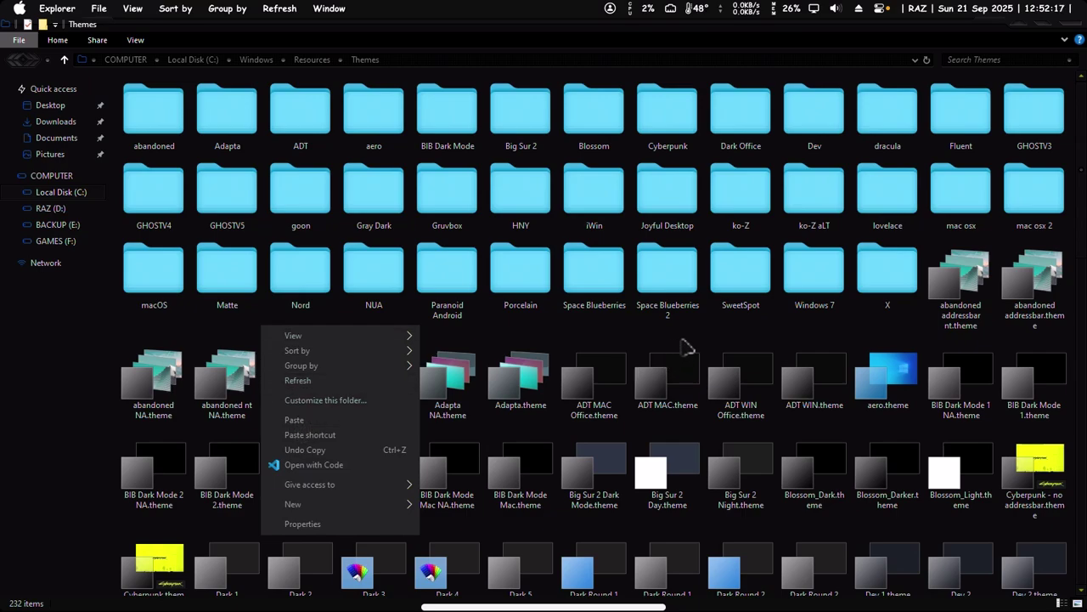
left_click(712, 337)
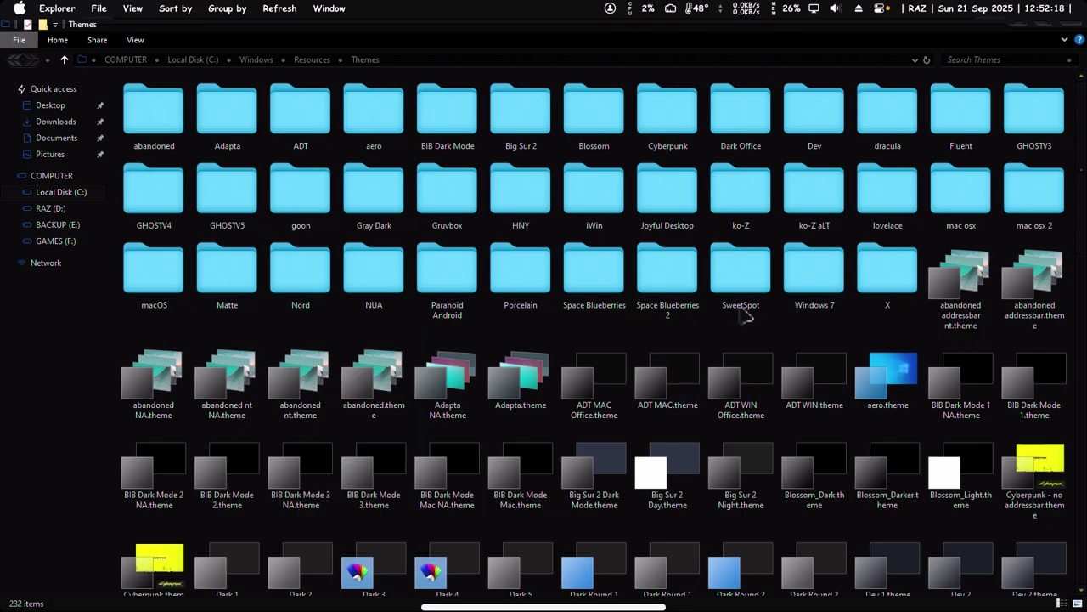
left_click(1075, 27)
Step: Open the 4. iconpack folder inside the desktop's macOS theme folder and run 7tsp GUI v0.6(2019).exe as administrator
double_click(25, 43)
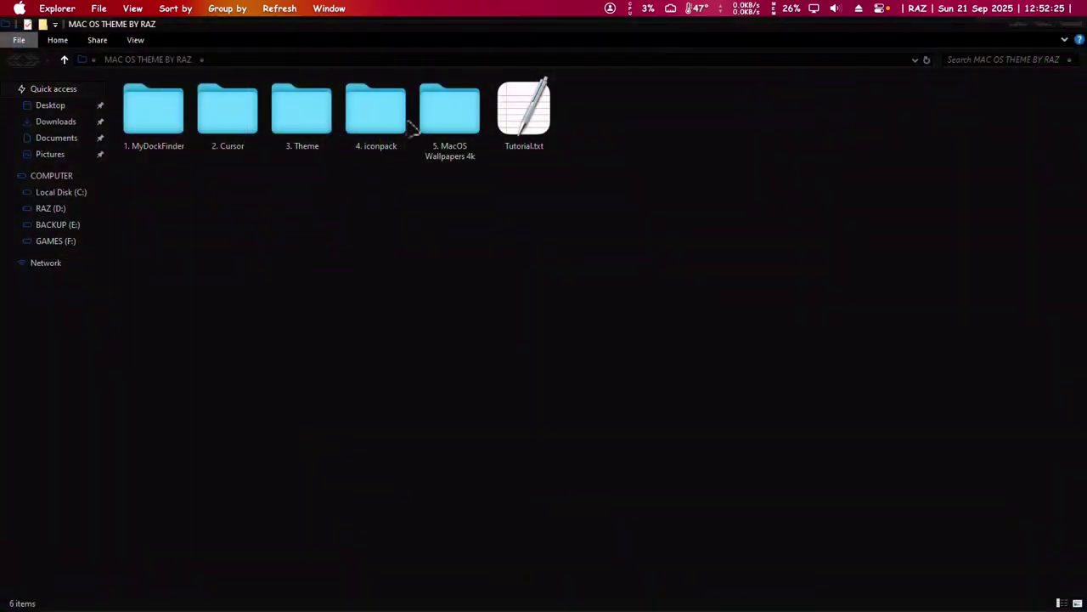
left_click_drag(411, 28, 544, 93)
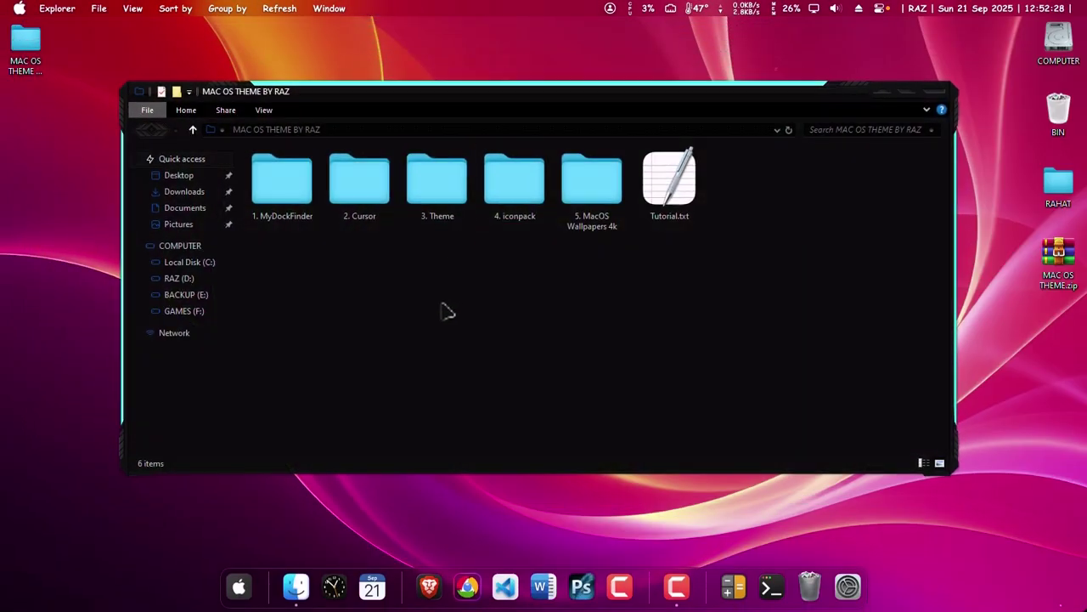
double_click(524, 190)
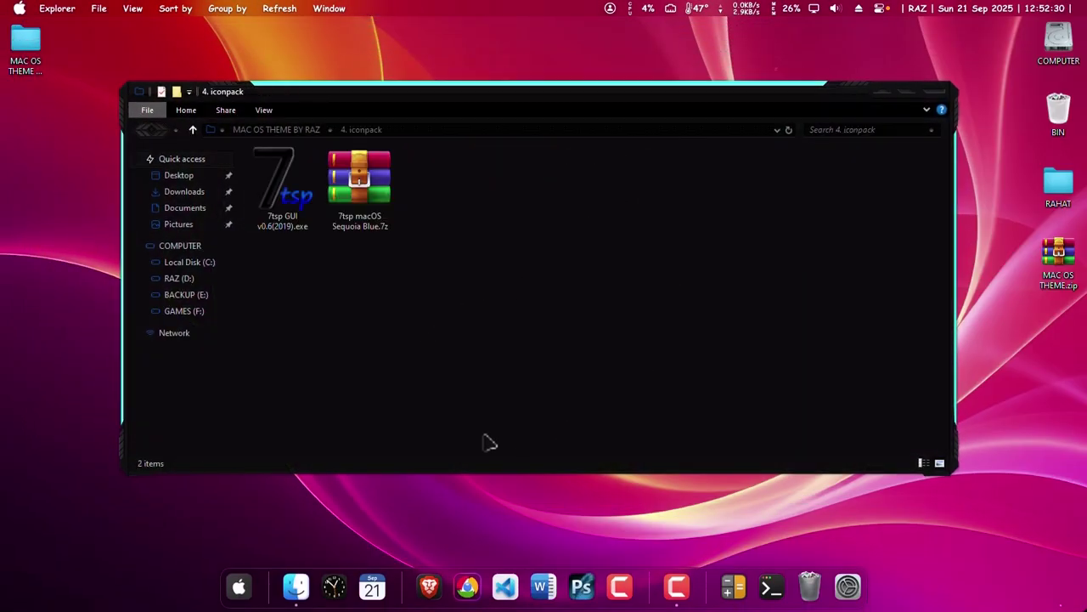
right_click(276, 174)
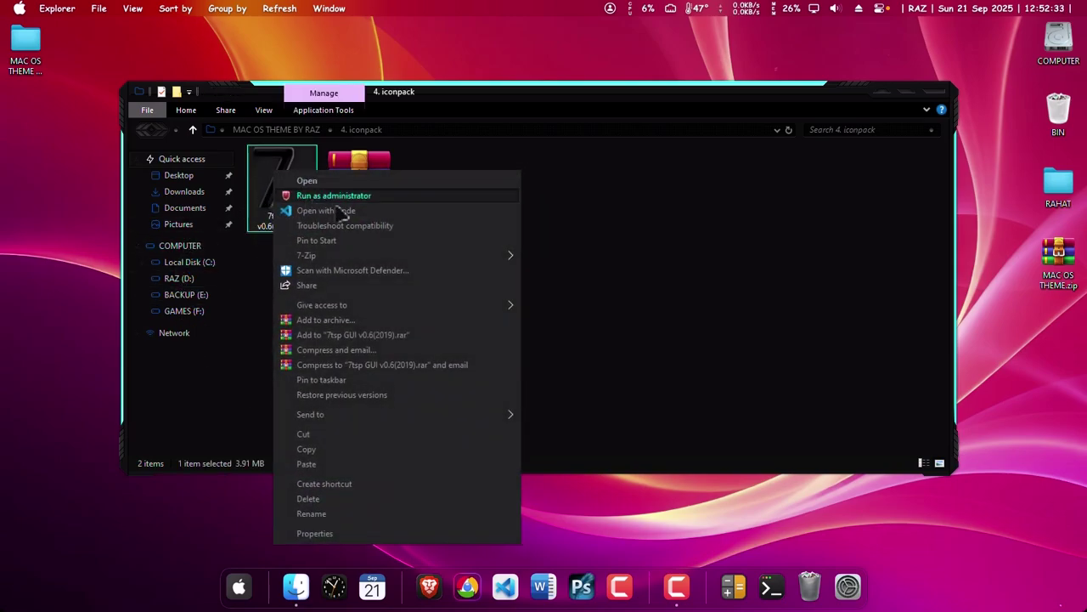
left_click(430, 198)
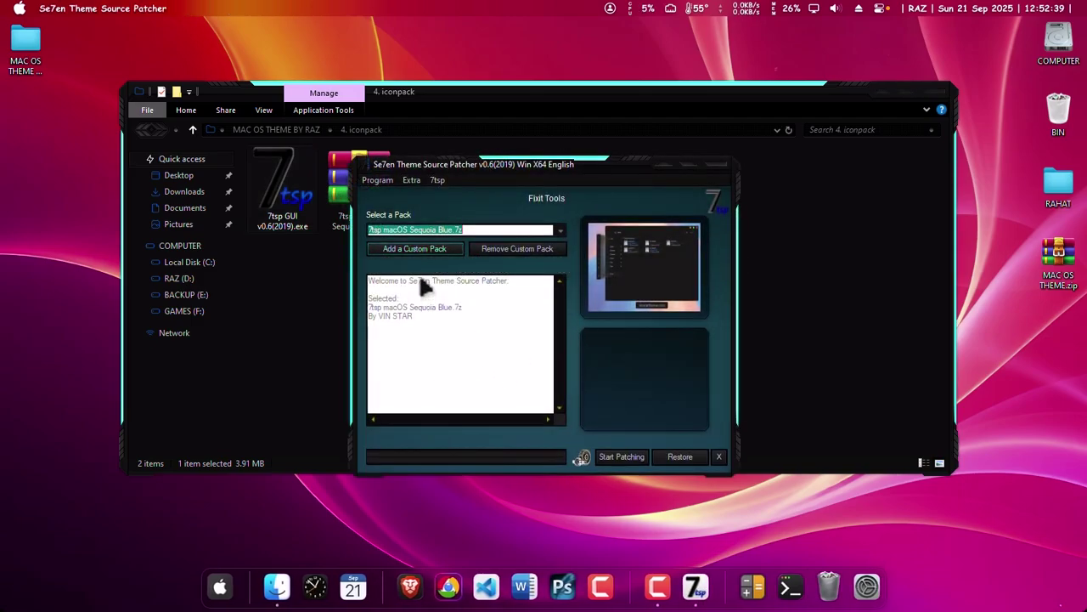
Step: Remove the existing custom pack 7tsp macOS Sequoia Blue.7z from the patcher and dismiss the error dialog
key("Tab")
left_click(490, 255)
left_click(588, 378)
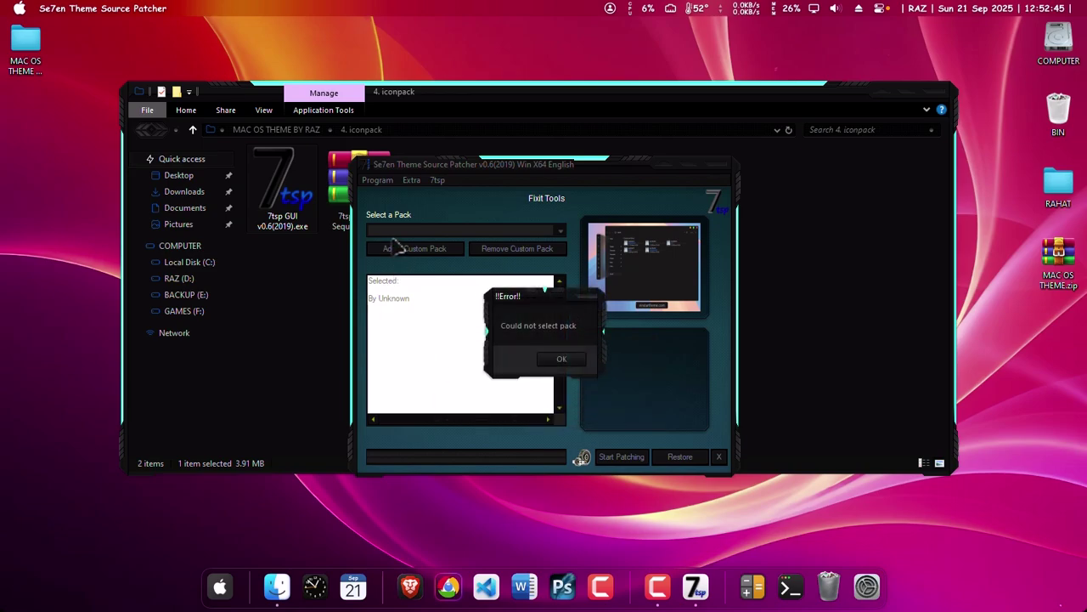
left_click(559, 358)
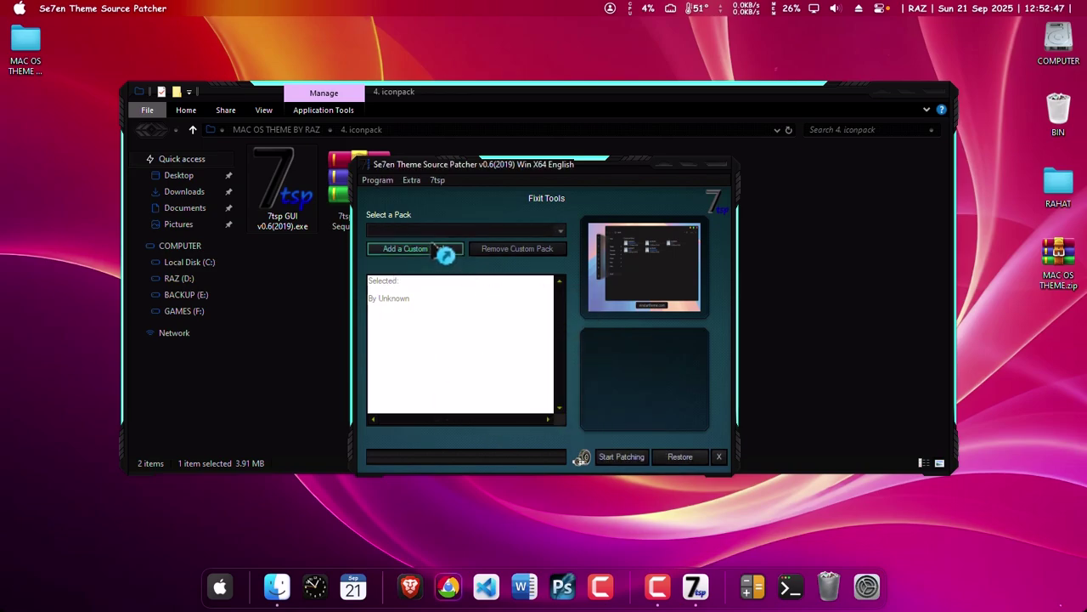
Step: Add 7tsp macOS Sequoia Blue.7z from the 4. iconpack folder as a custom pack, and close the patcher without patching
left_click(422, 249)
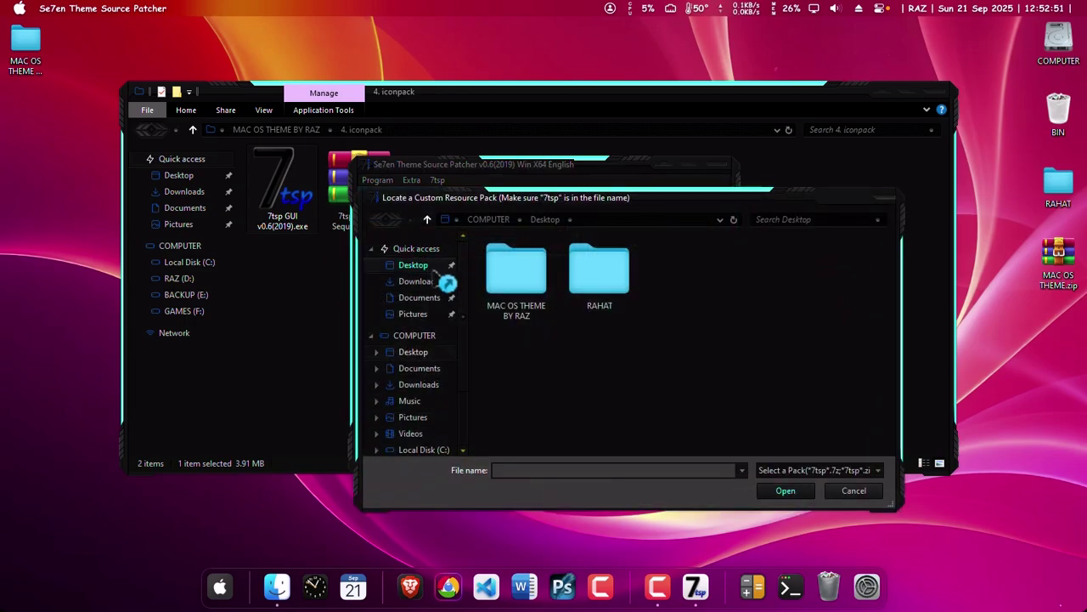
double_click(516, 284)
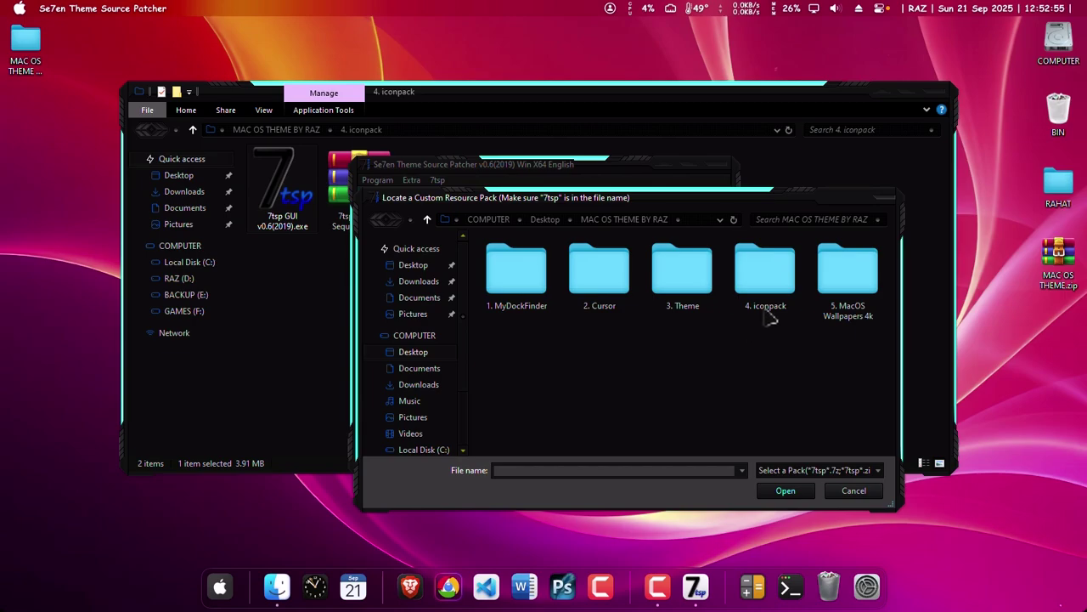
double_click(777, 280)
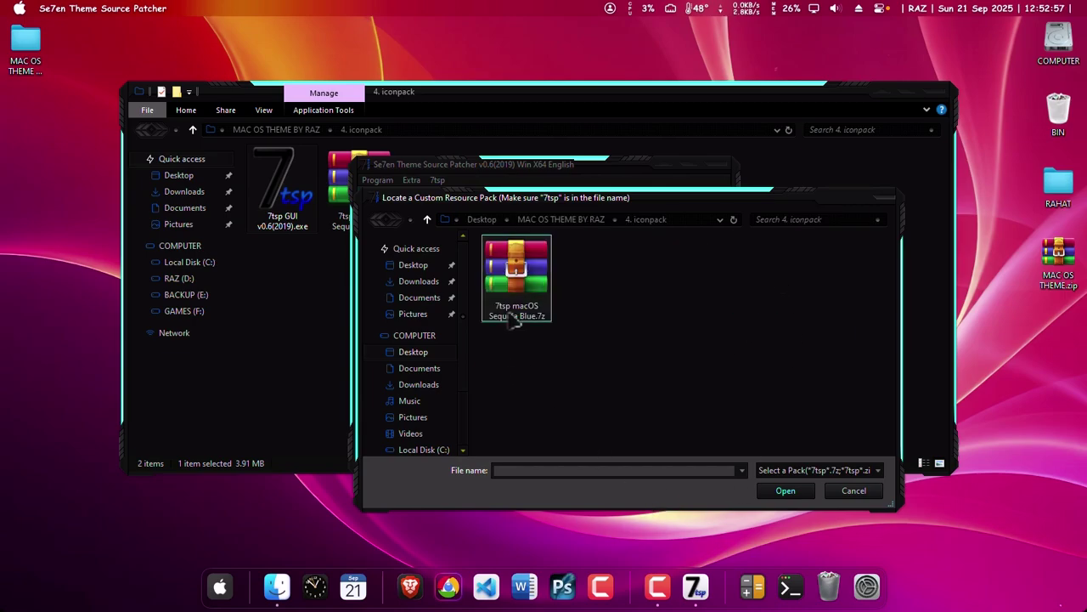
left_click(512, 270)
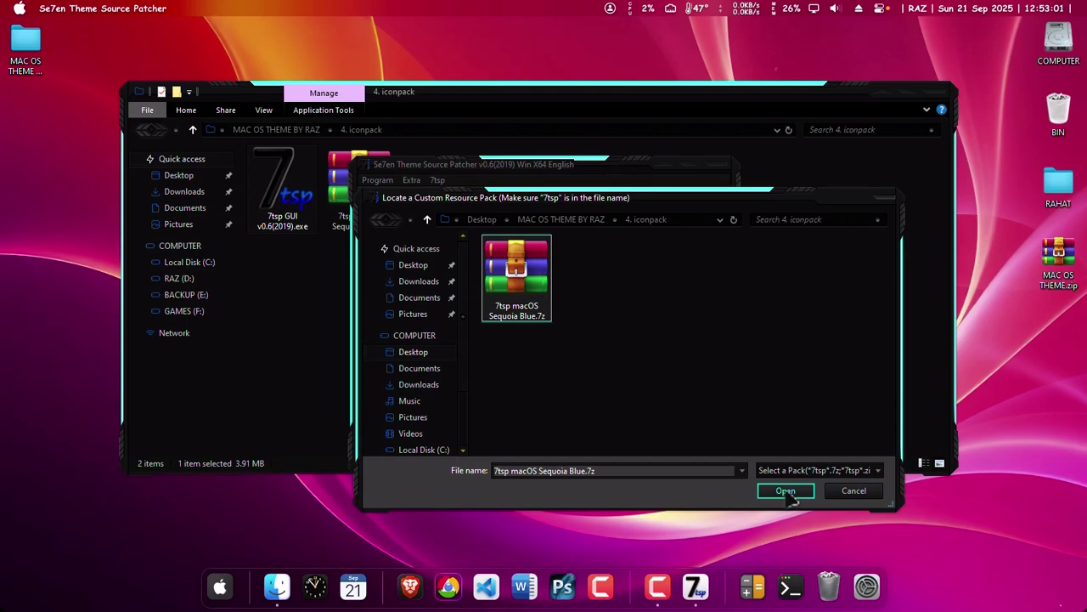
left_click(786, 492)
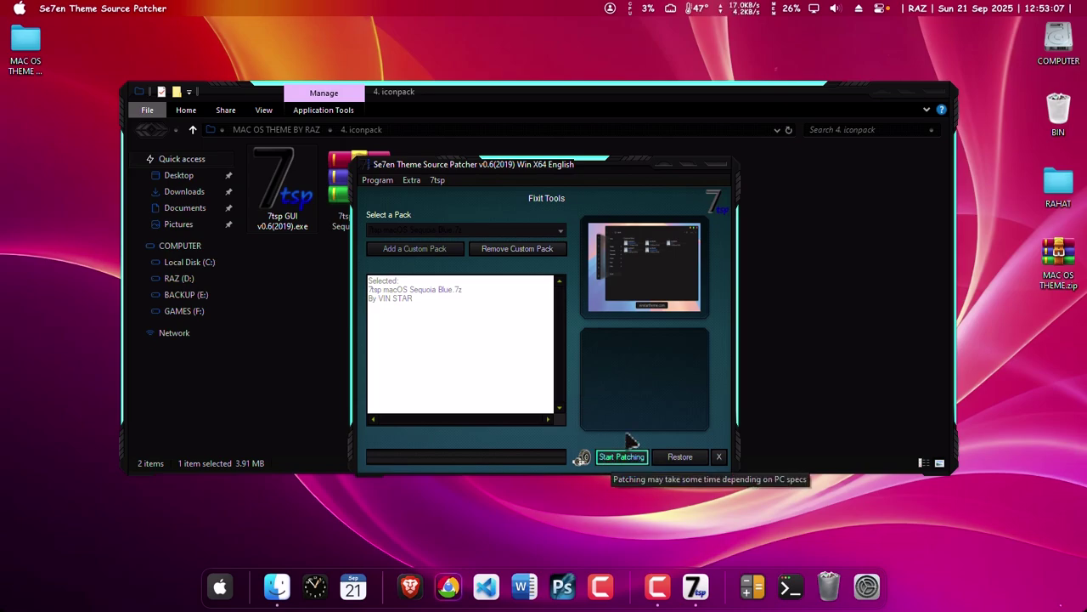
left_click(722, 165)
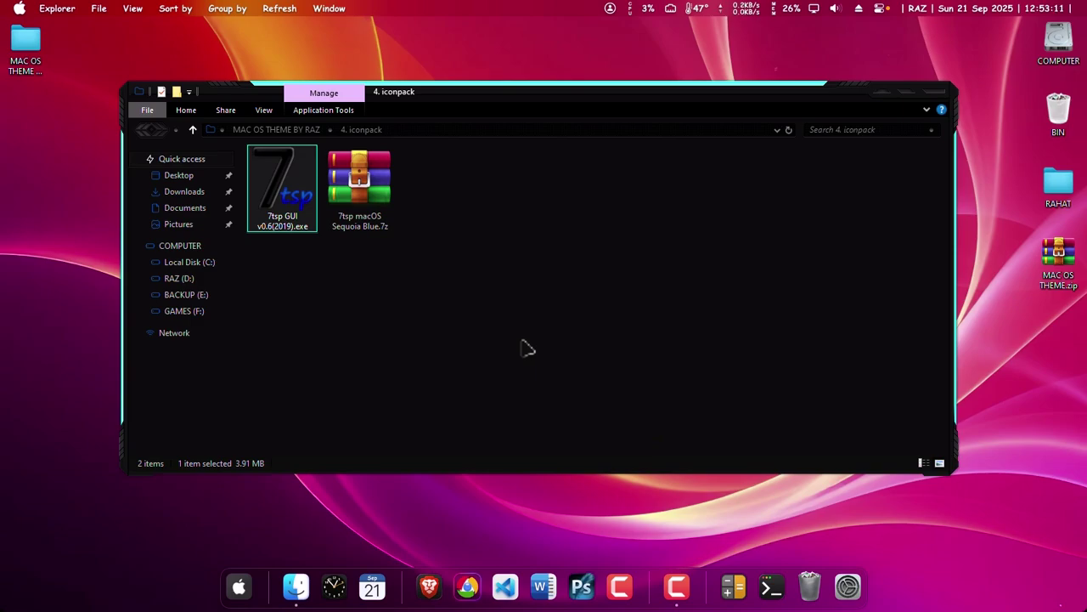
Step: View the images in the 5. MacOS Wallpapers 4k folder, and close the folder window
left_click(527, 344)
left_click(302, 130)
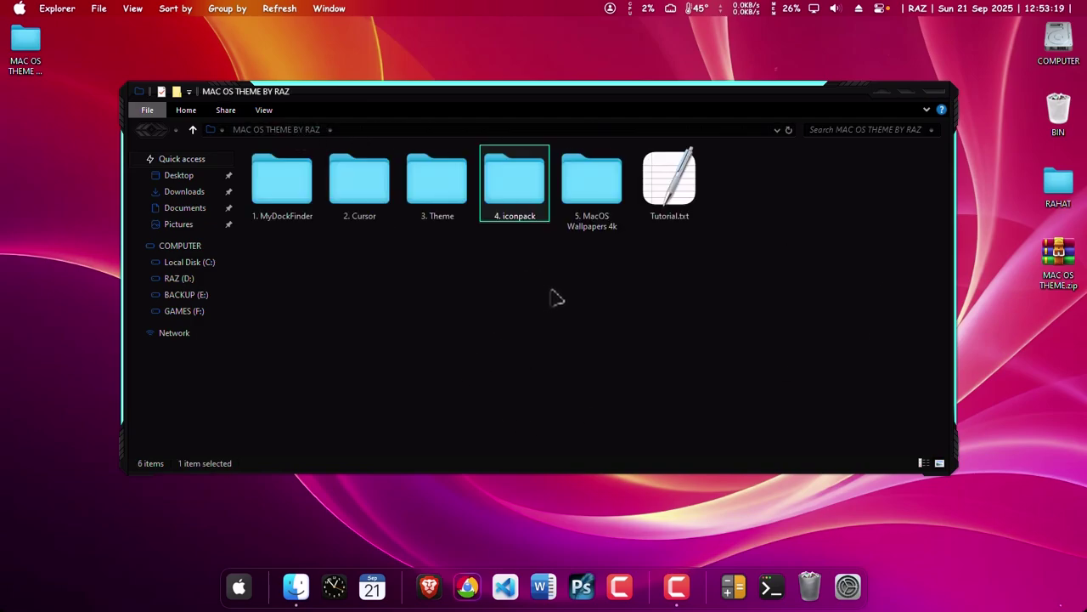
double_click(599, 186)
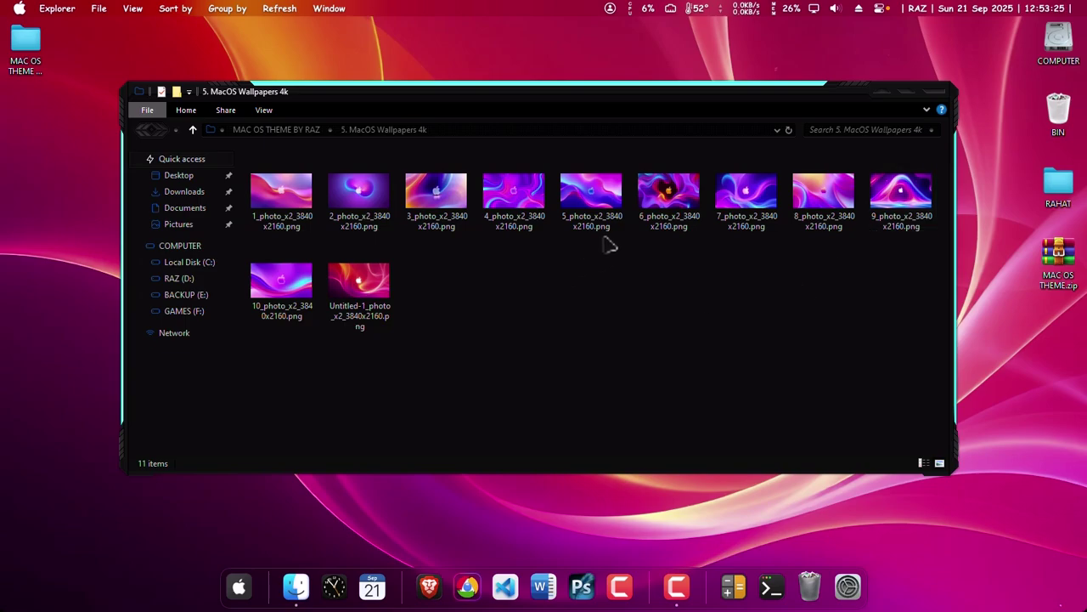
left_click(945, 96)
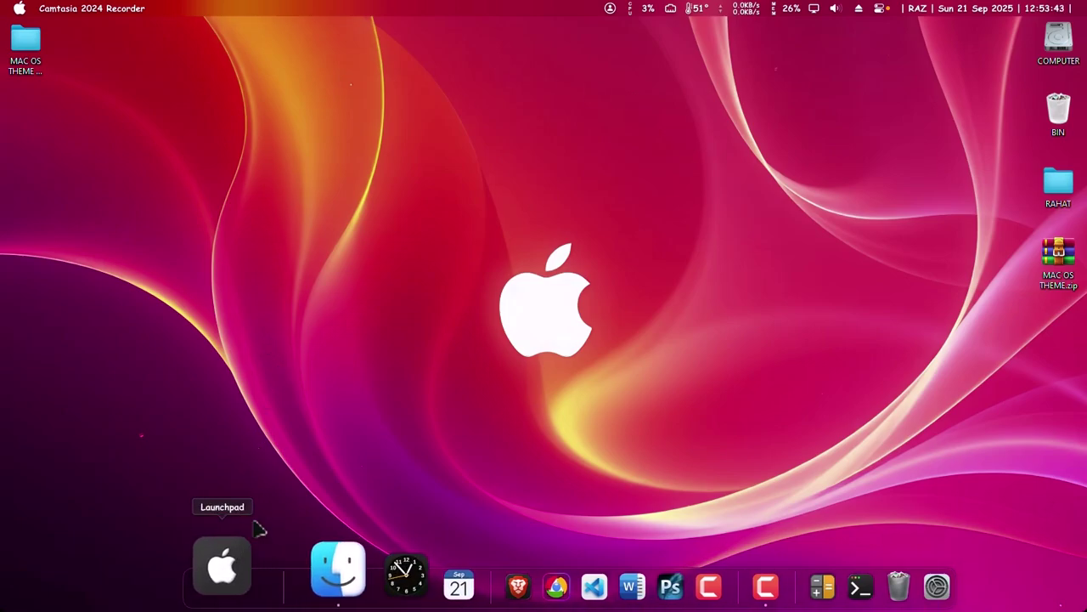
Step: Open Launchpad's Add icon window for adding .exe and .lnk files, and reposition it higher on the desktop
key("super")
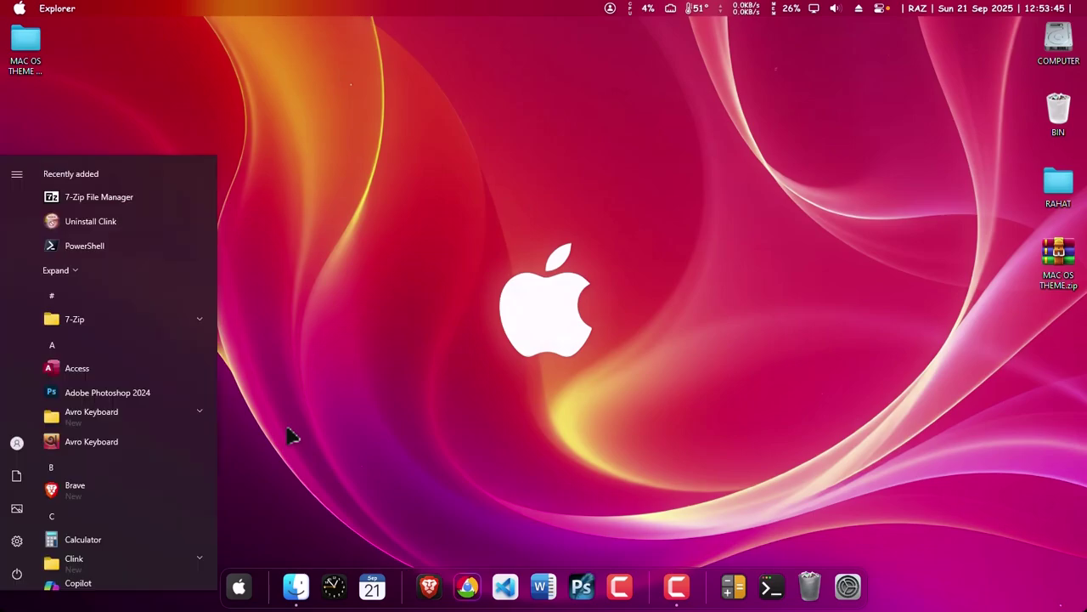
left_click(239, 586)
right_click(1023, 581)
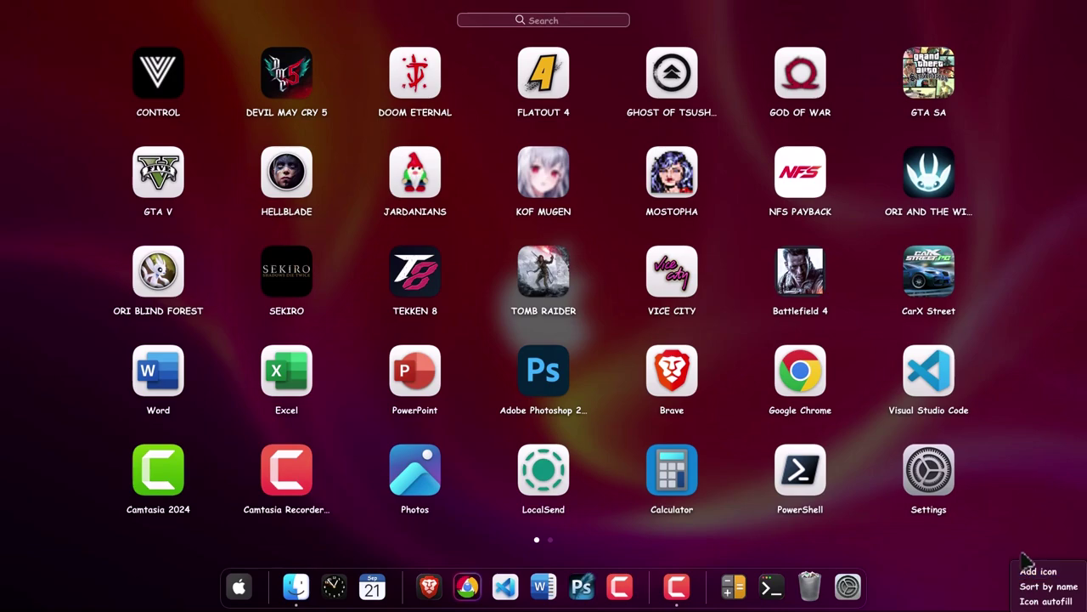
left_click(982, 543)
right_click(998, 520)
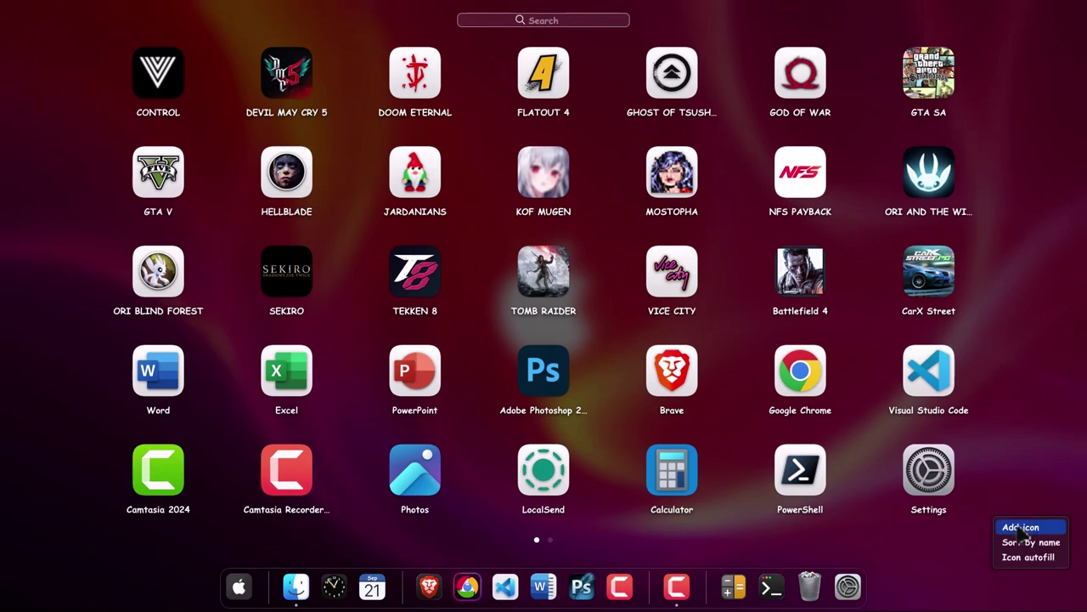
left_click(1022, 529)
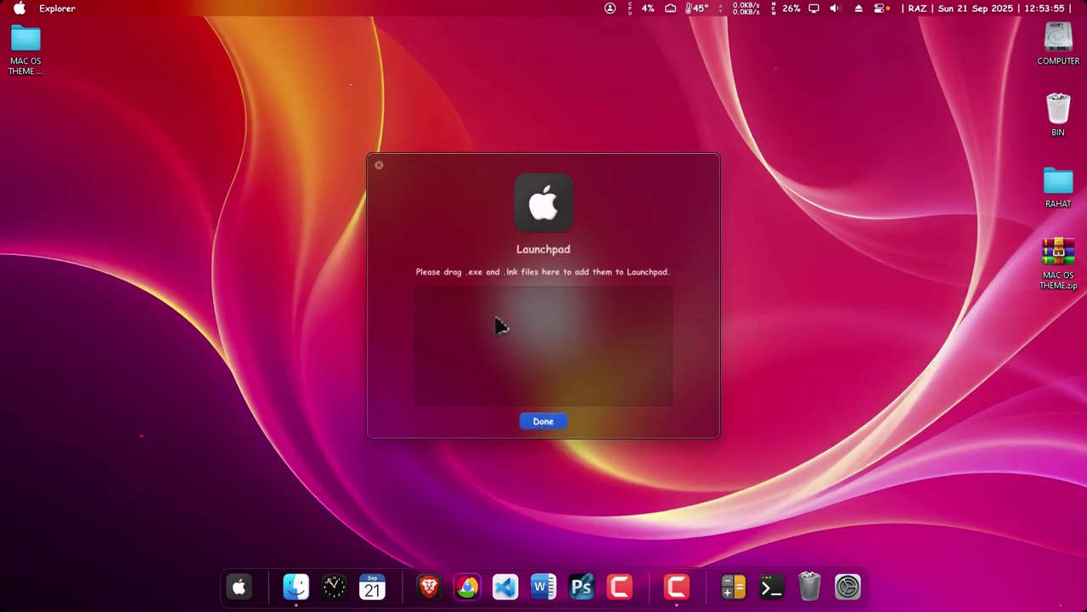
left_click_drag(501, 181, 507, 117)
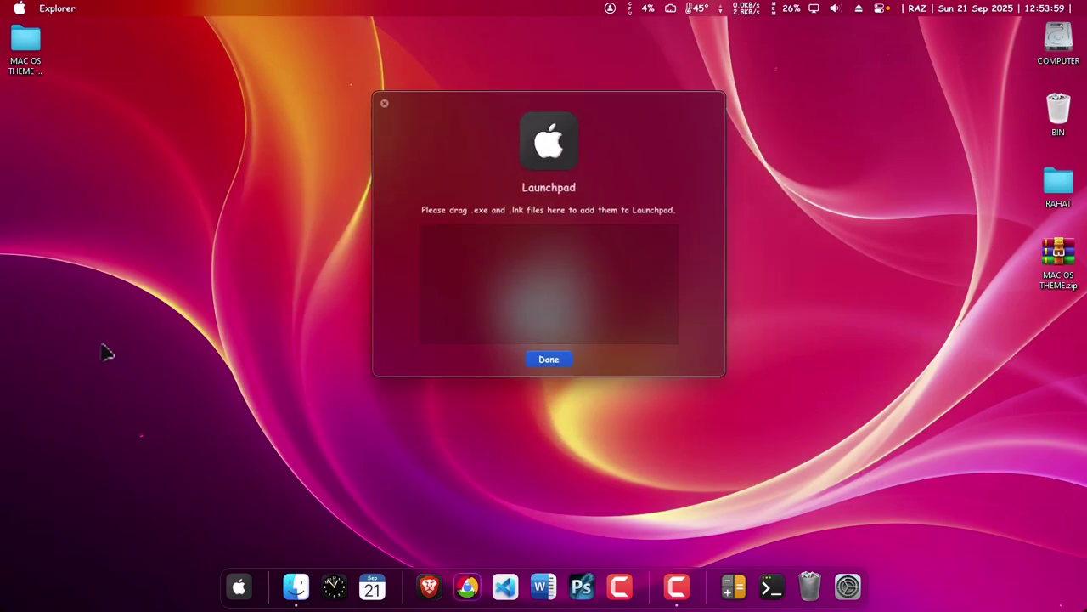
Step: Try to add Terminal to Launchpad directly from the Start menu's app list
key("super")
scroll(76, 289, "down", 8)
scroll(79, 323, "down", 10)
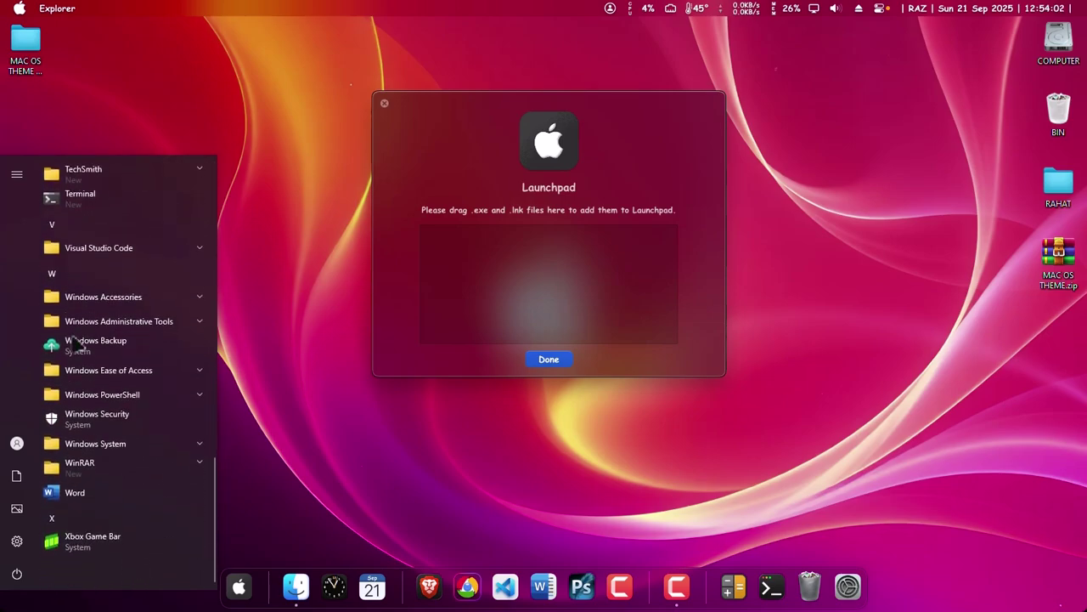
left_click_drag(58, 209, 556, 275)
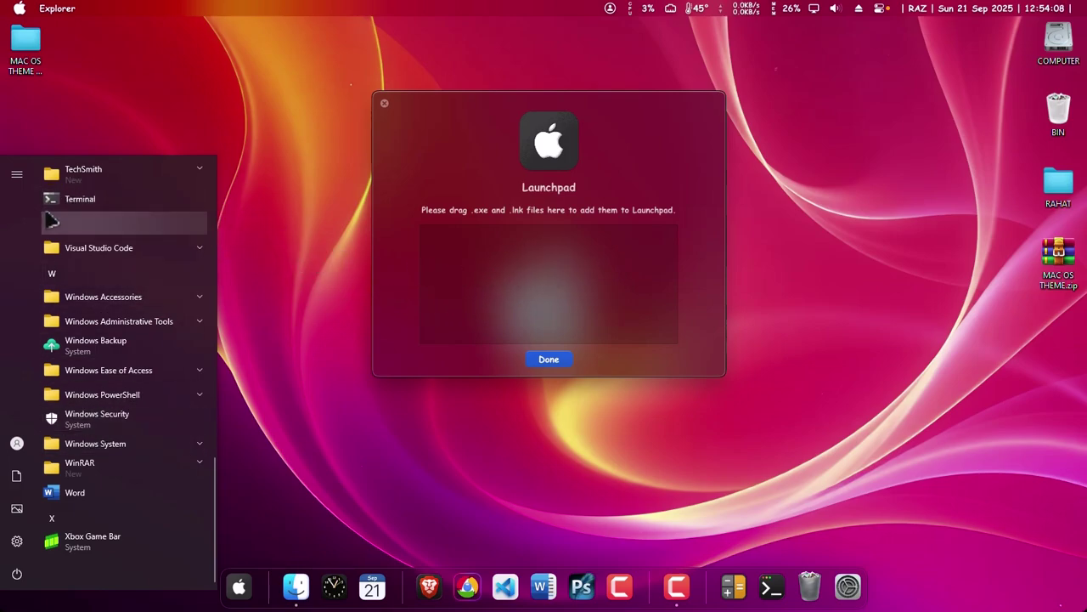
Step: Expand Windows Accessories in the Start menu's app list and open the file location of Internet Explorer
left_click(102, 247)
left_click(102, 321)
right_click(73, 372)
mouse_move(136, 407)
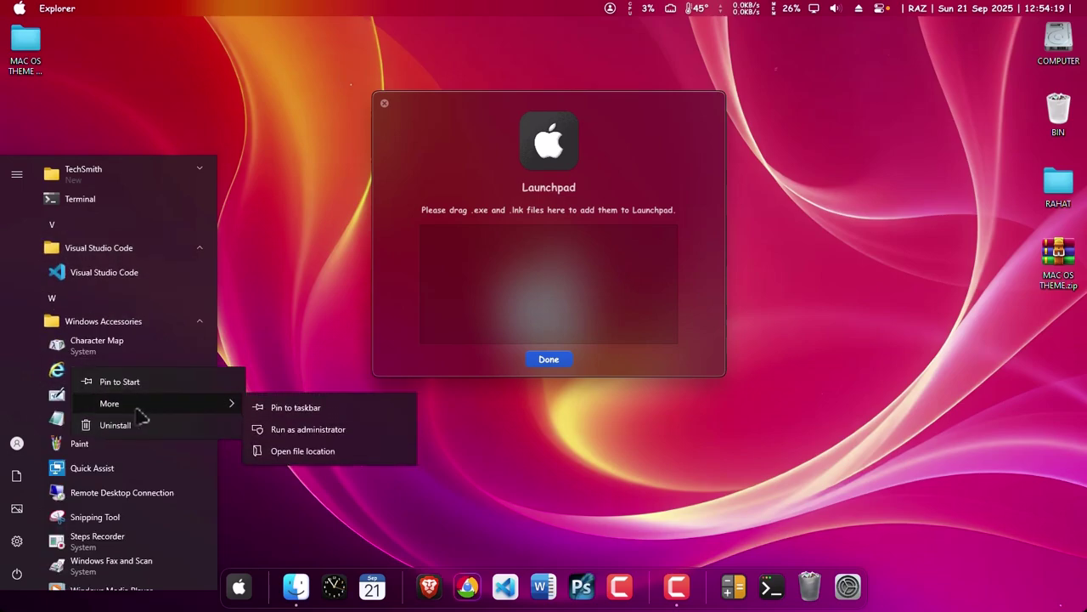
left_click(289, 450)
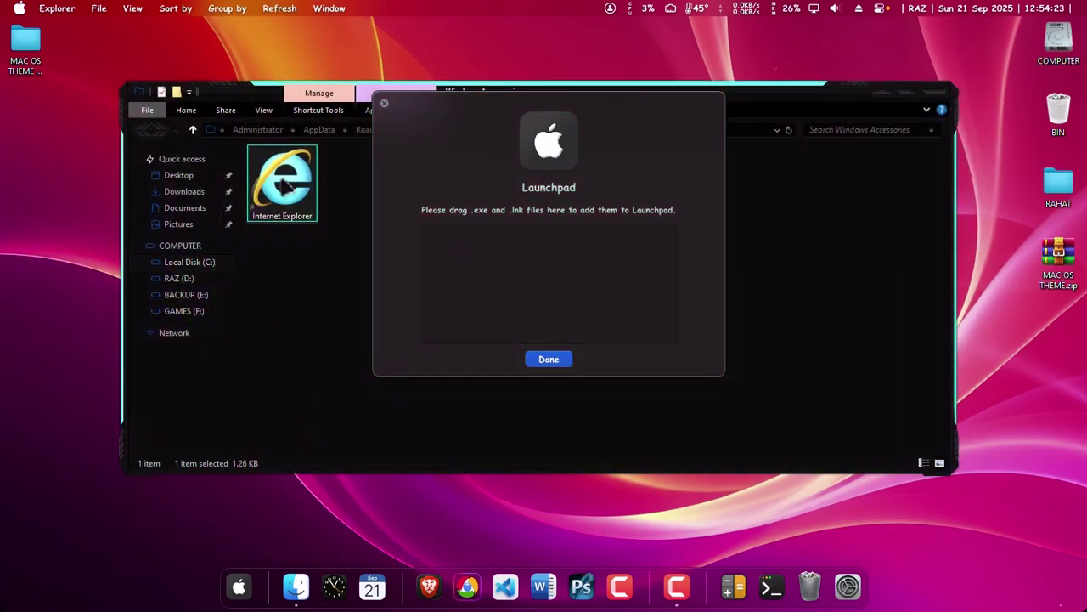
Step: Add the Internet Explorer shortcut to Launchpad, finish adding, and close the Windows Accessories folder window
left_click_drag(282, 189, 536, 271)
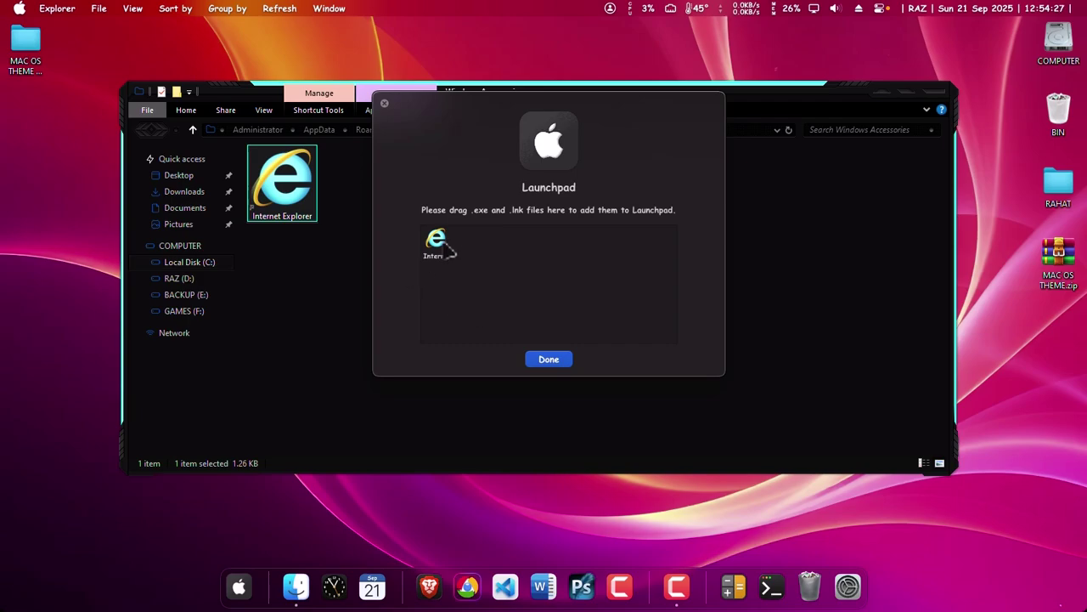
left_click(550, 360)
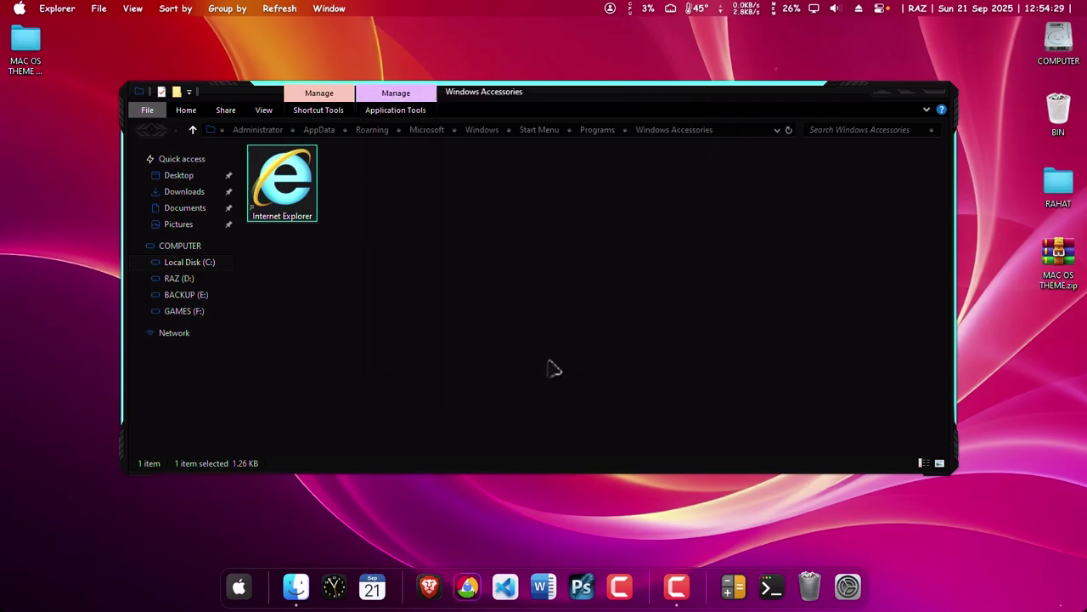
left_click(935, 91)
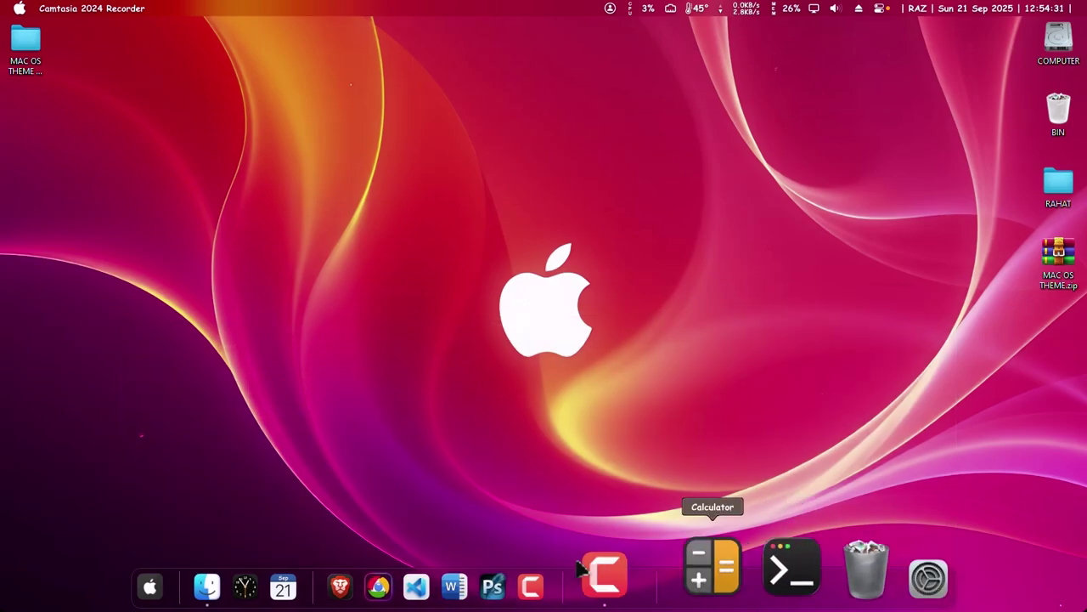
Step: Look through both Launchpad pages for the newly added Internet Explorer icon, and close Launchpad
left_click(236, 565)
scroll(842, 453, "down", 2)
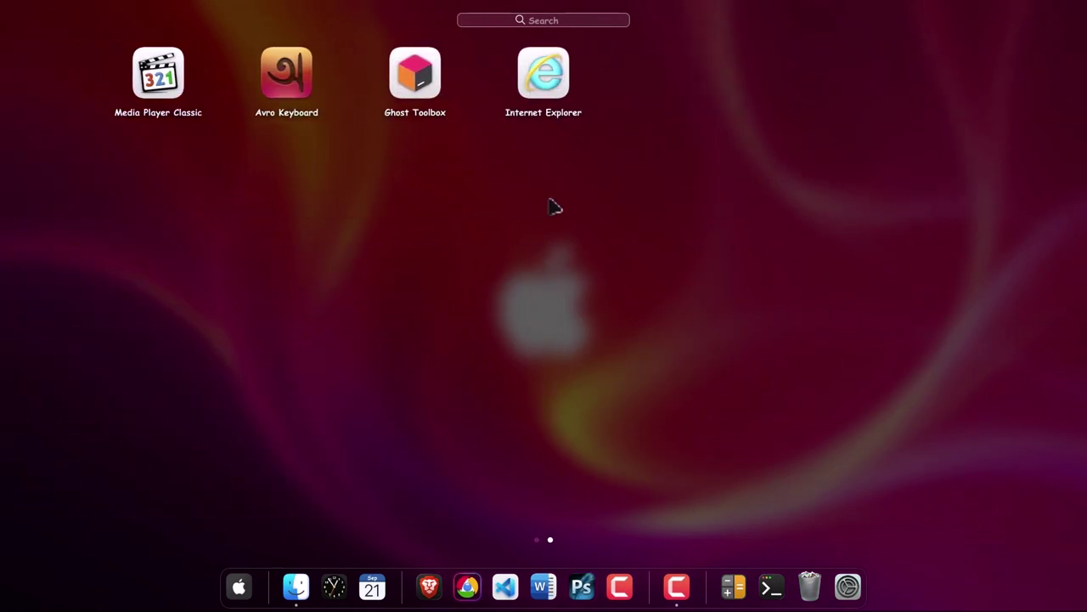
scroll(546, 259, "up", 2)
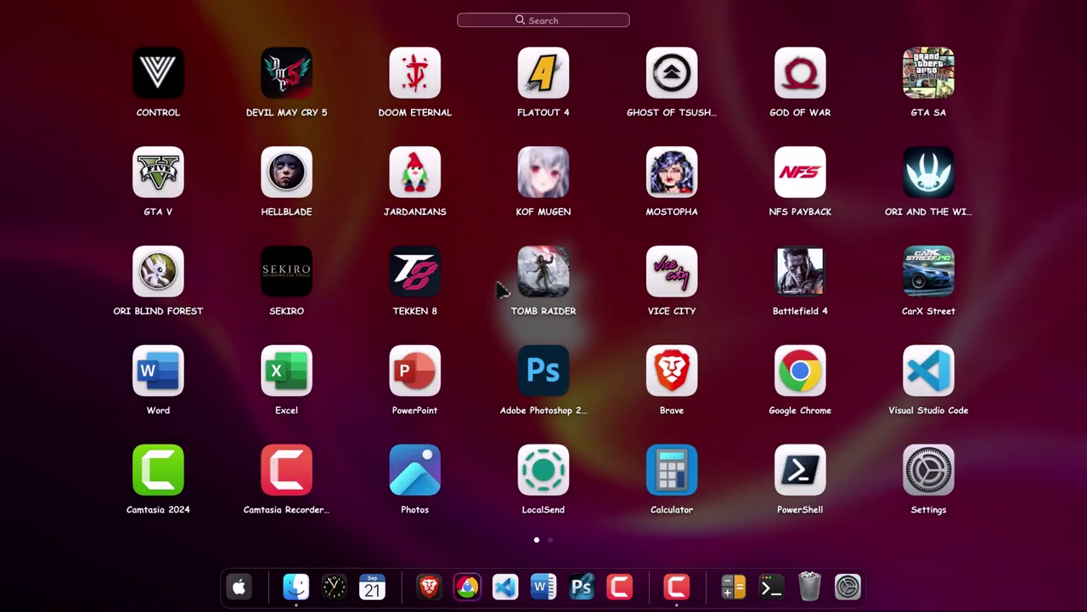
left_click(499, 309)
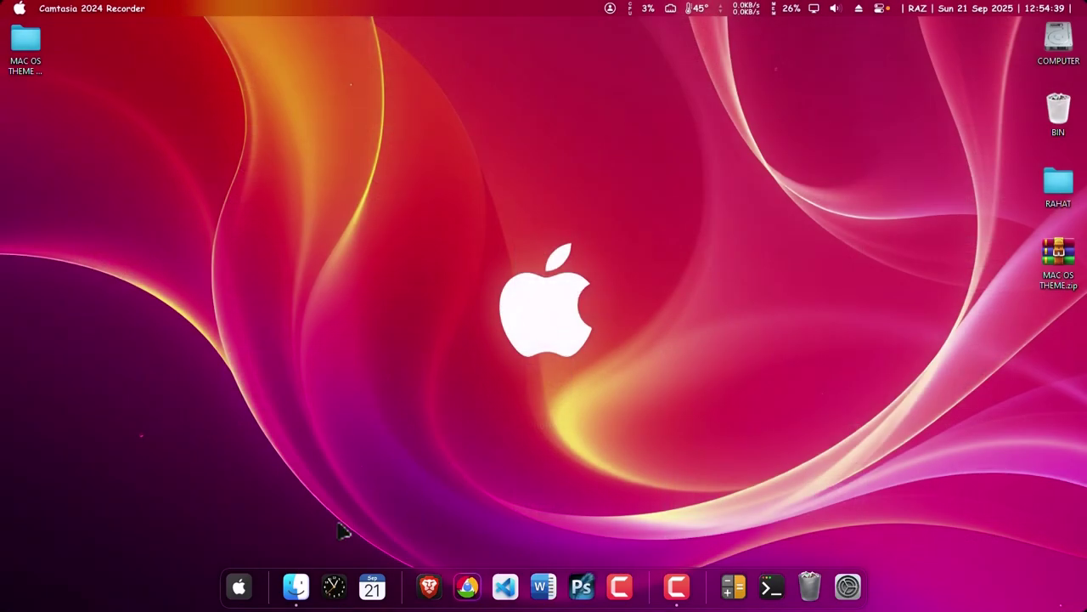
Step: Delete the Internet Explorer icon from Launchpad's second page, and close Launchpad
left_click(238, 585)
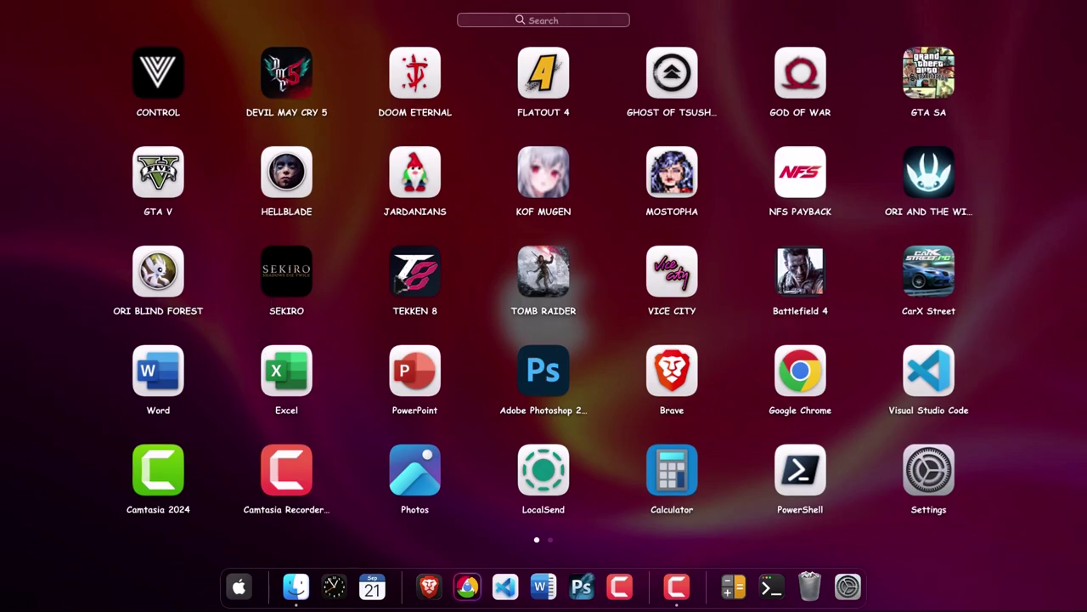
scroll(578, 383, "down", 2)
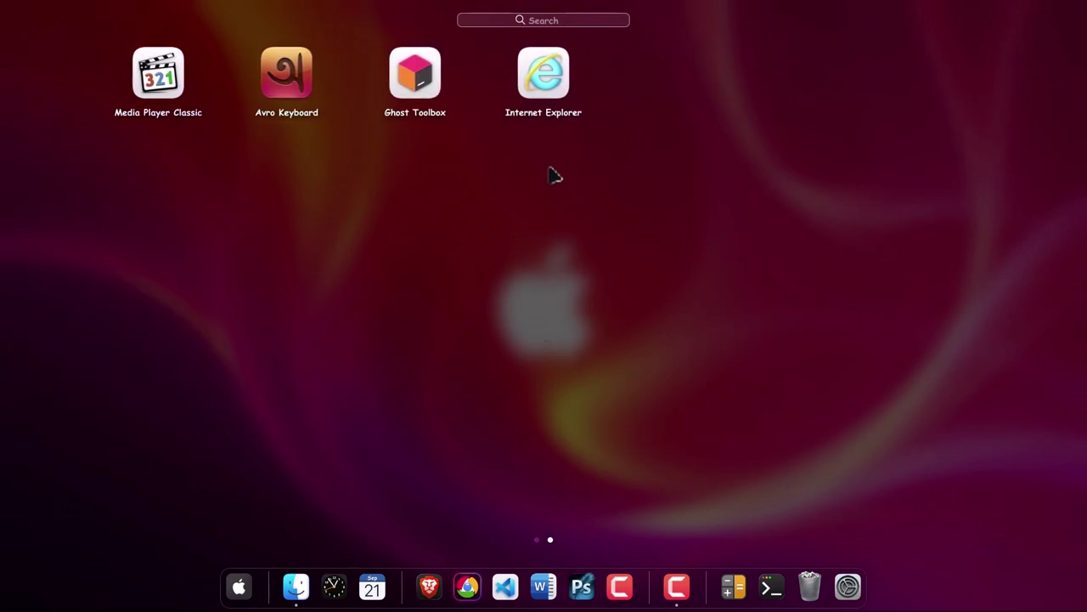
right_click(540, 78)
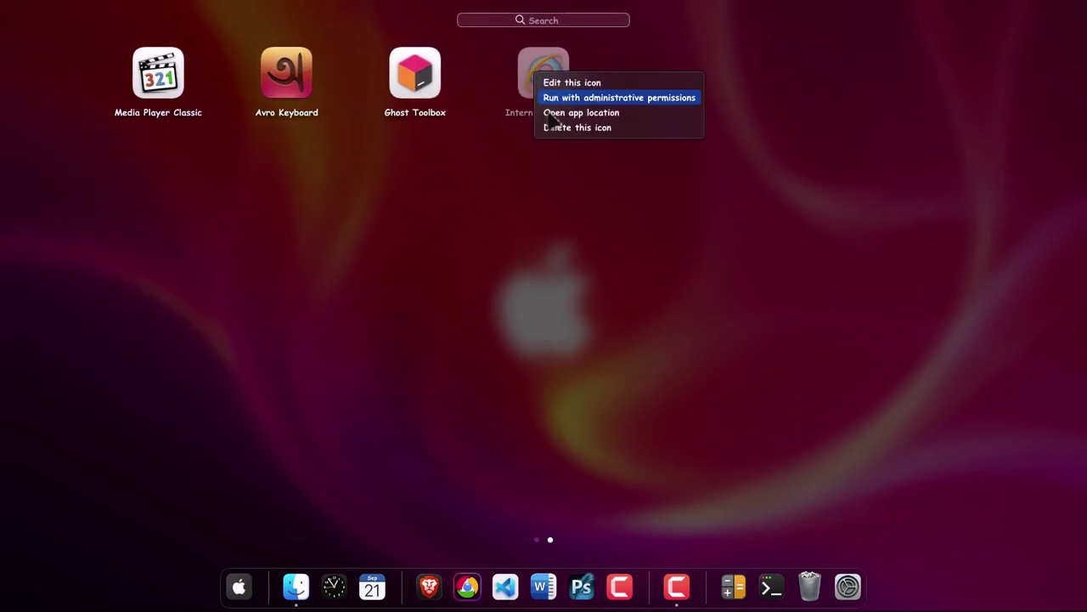
left_click(595, 127)
left_click(732, 247)
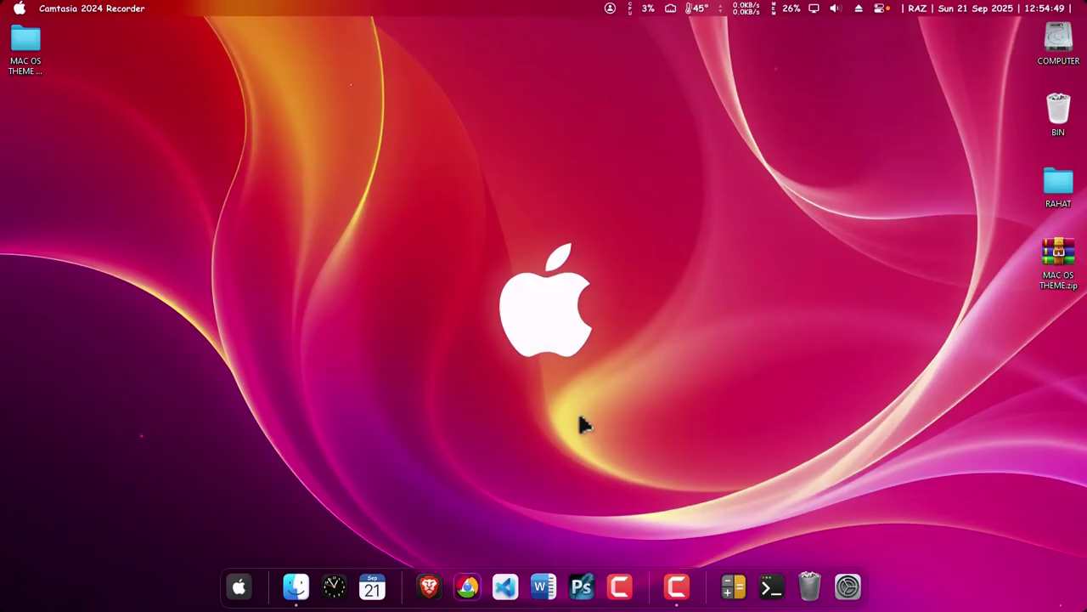
Step: View the system and power options in the Apple menu, and close it without choosing any
left_click(26, 42)
left_click(19, 9)
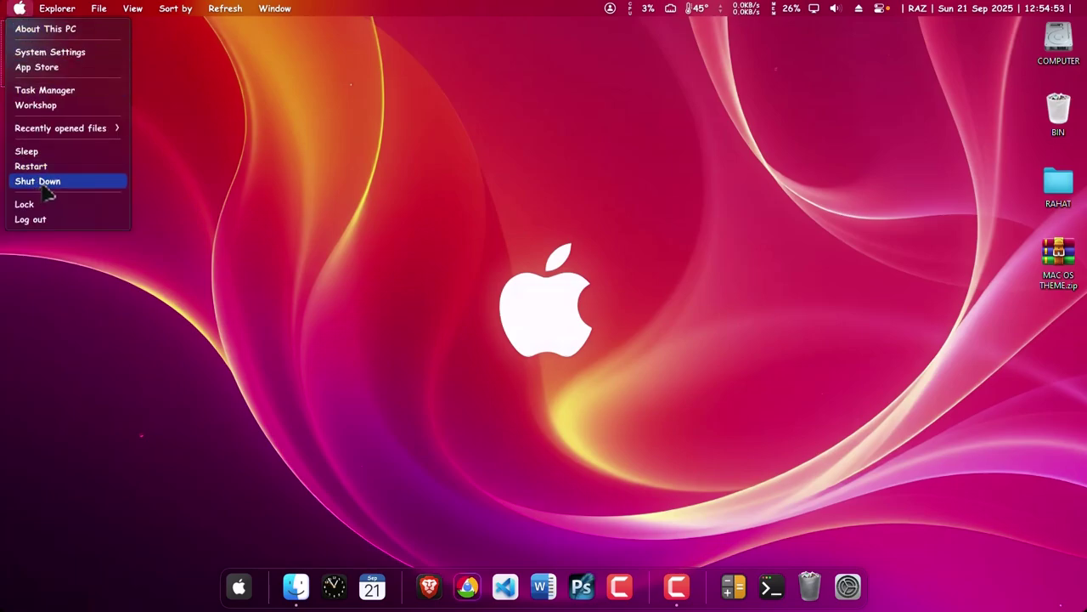
left_click(386, 160)
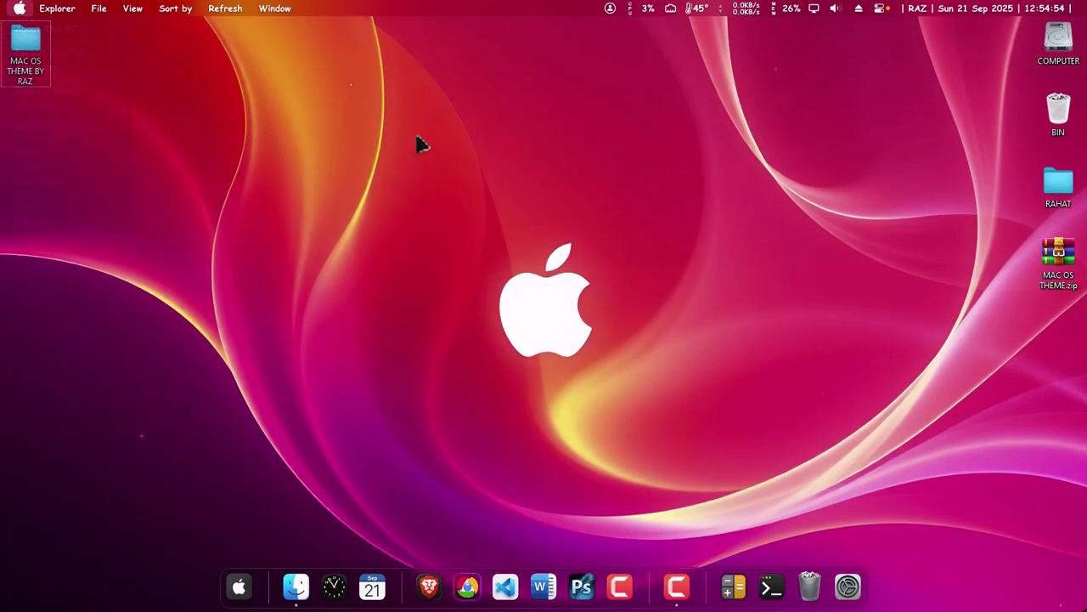